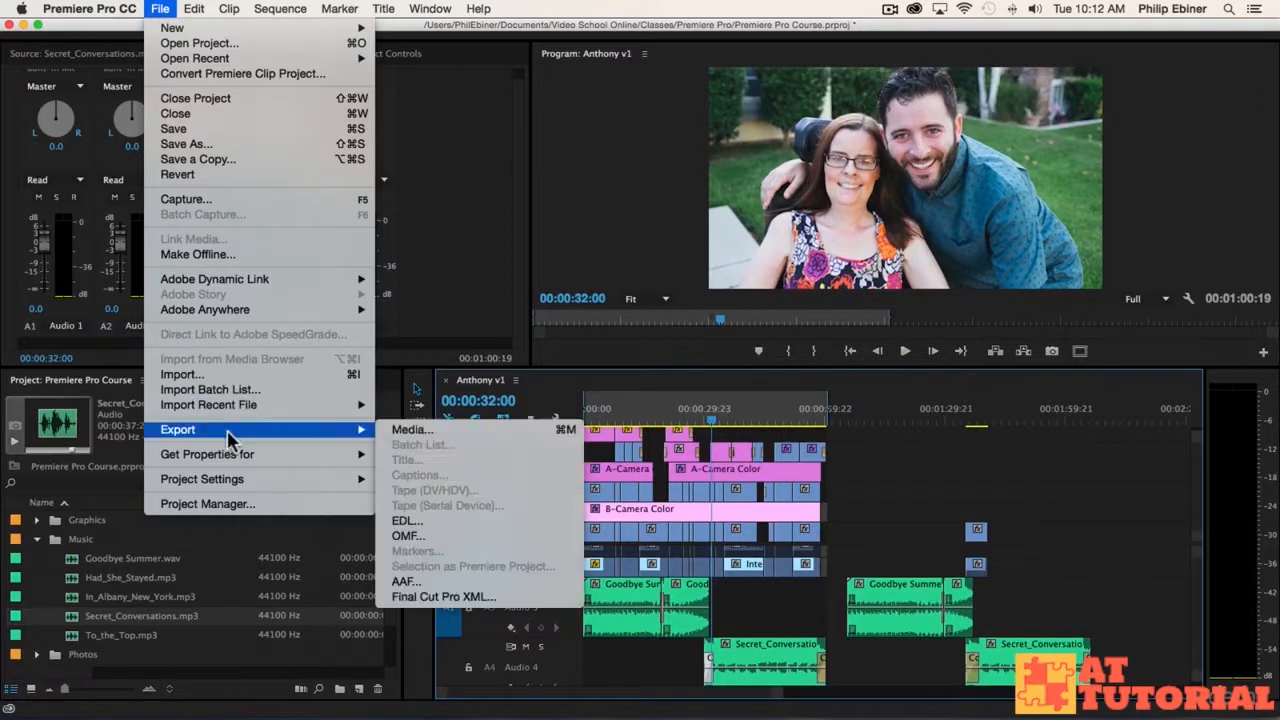
Open the media export settings for the sequence, try a custom end point, and set the source range to Sequence In/Out.
click(431, 433)
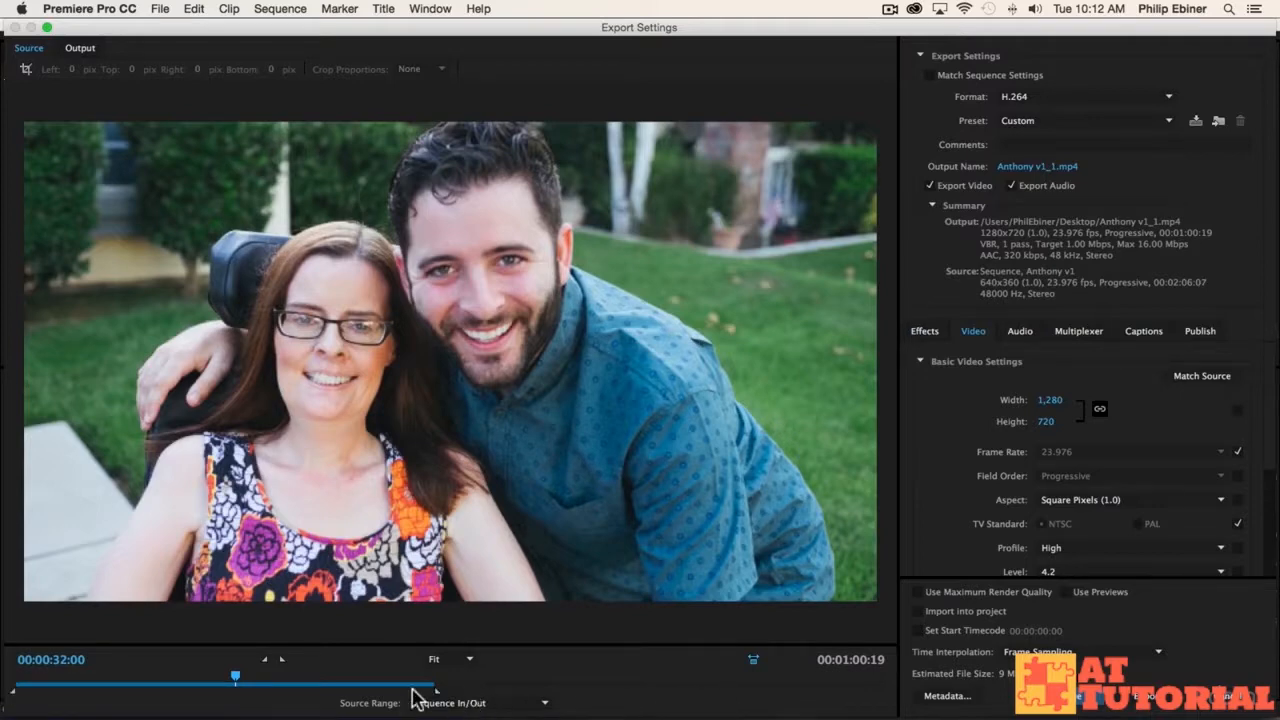
drag(435, 690, 436, 692)
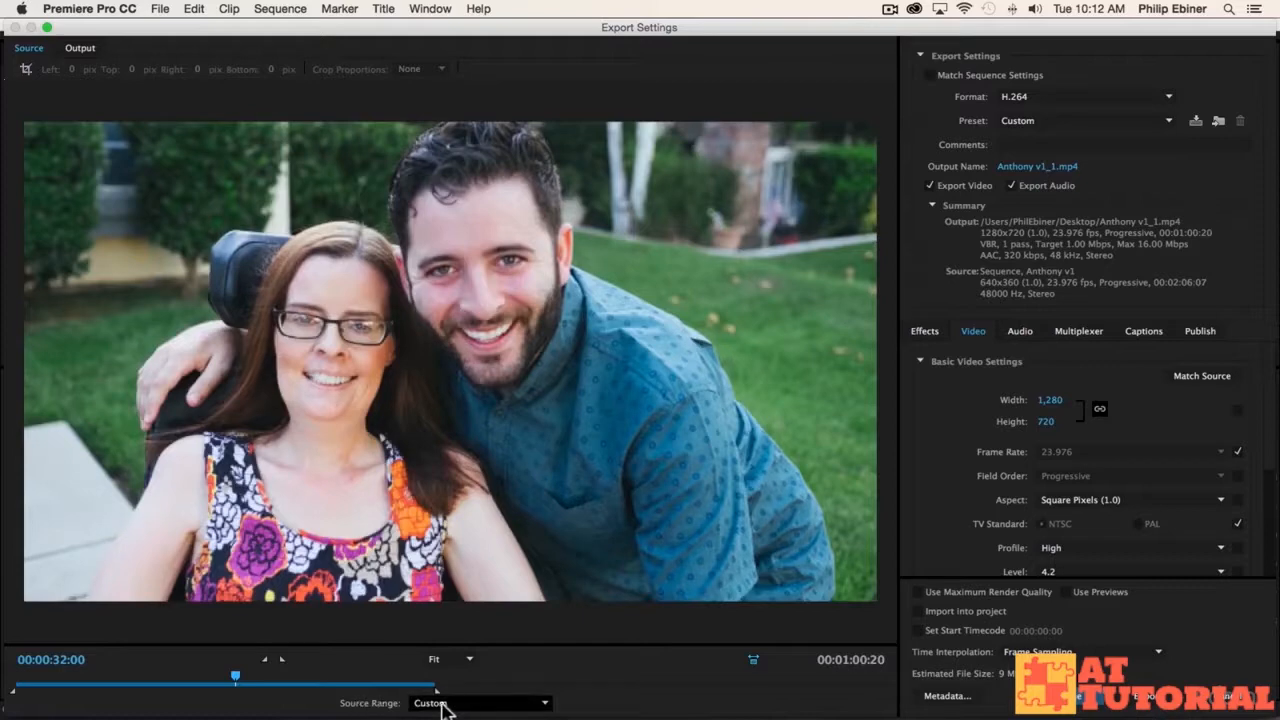
click(432, 703)
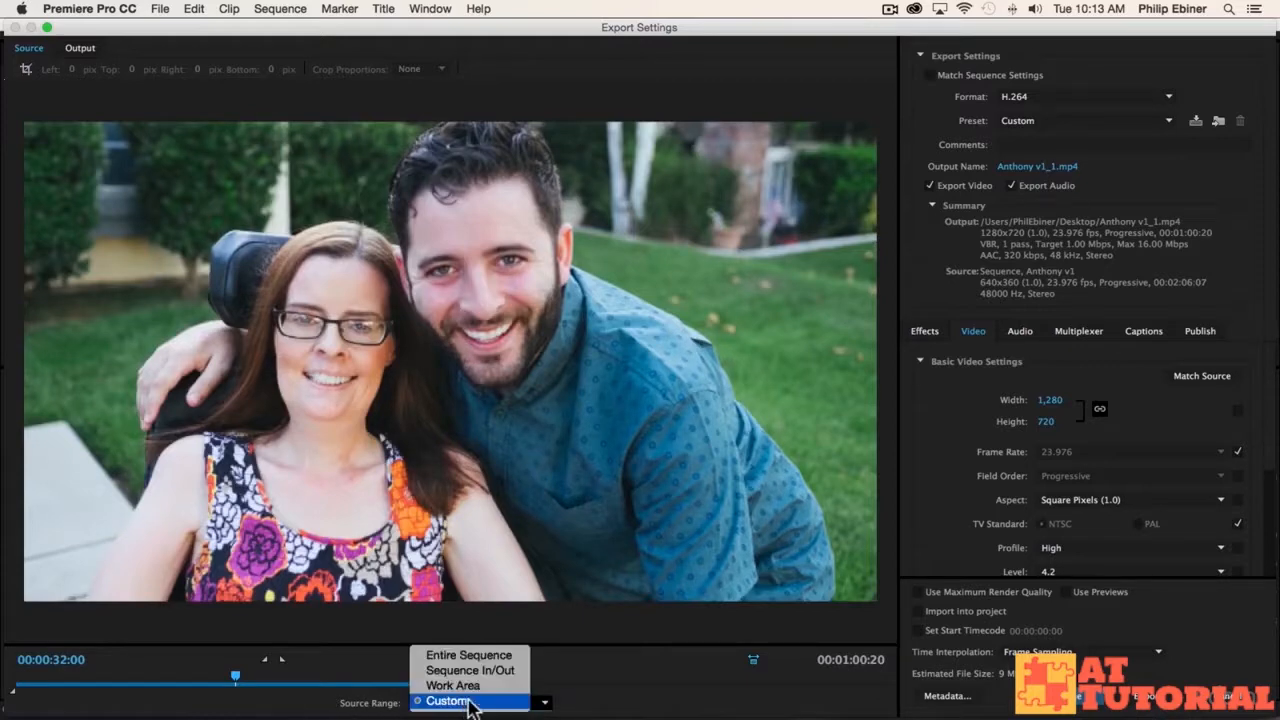
click(478, 669)
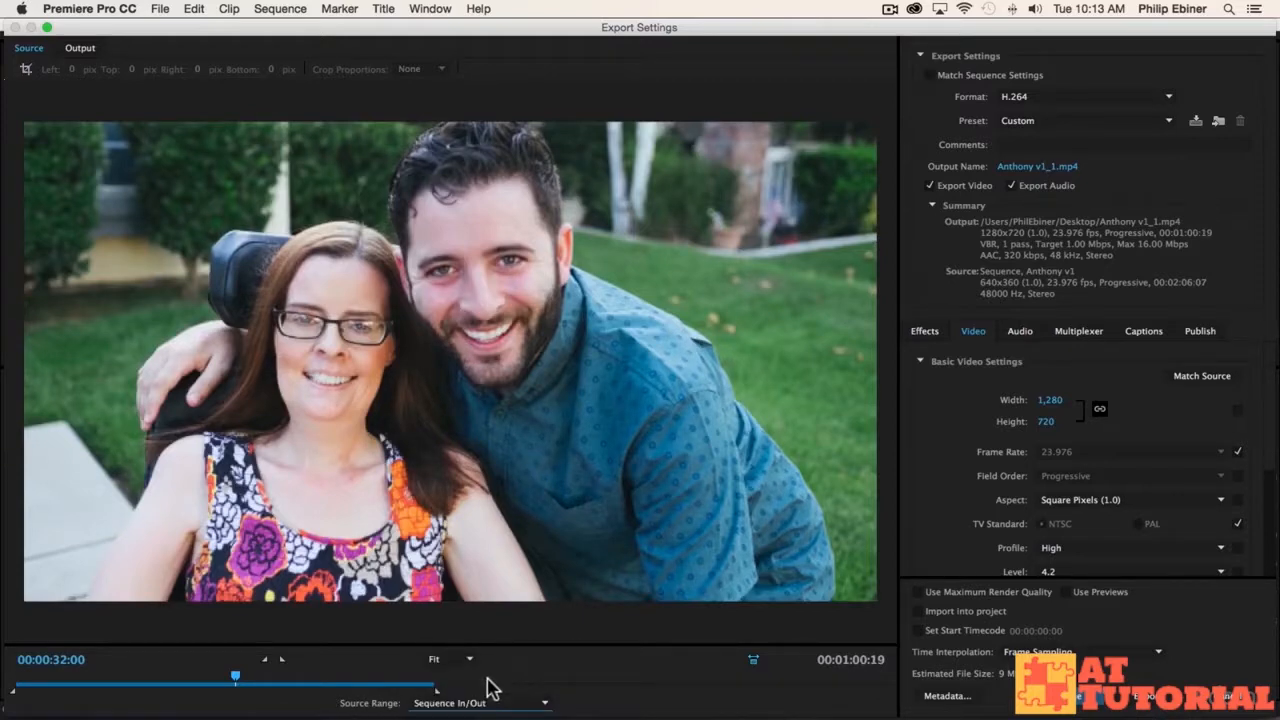
click(540, 705)
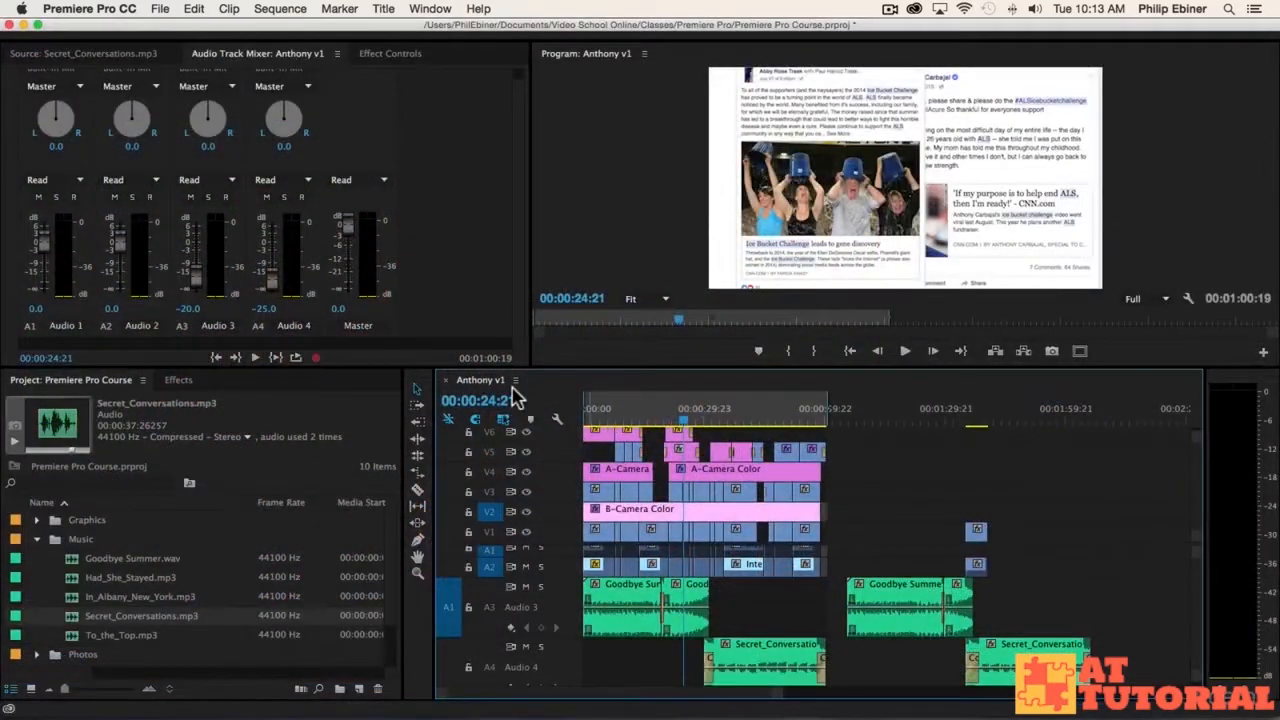
Show the Work Area Bar in the timeline and shorten the work area to end at about 30 seconds.
click(516, 381)
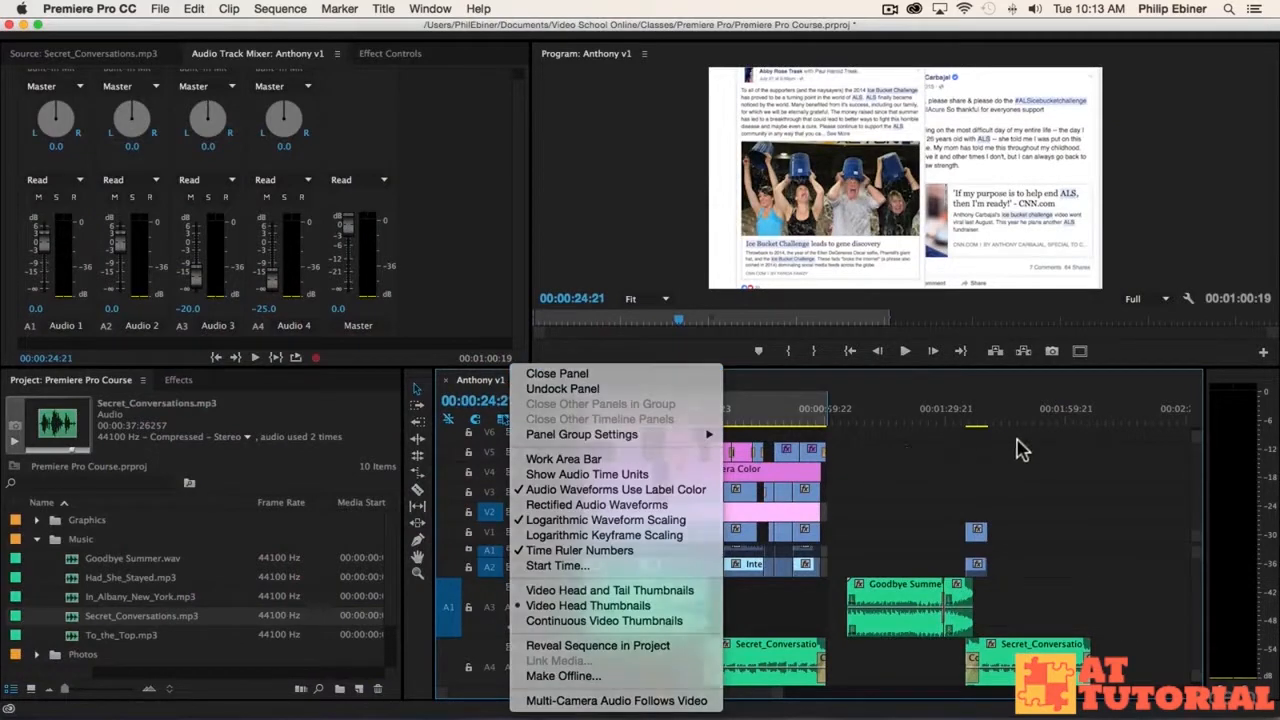
click(490, 385)
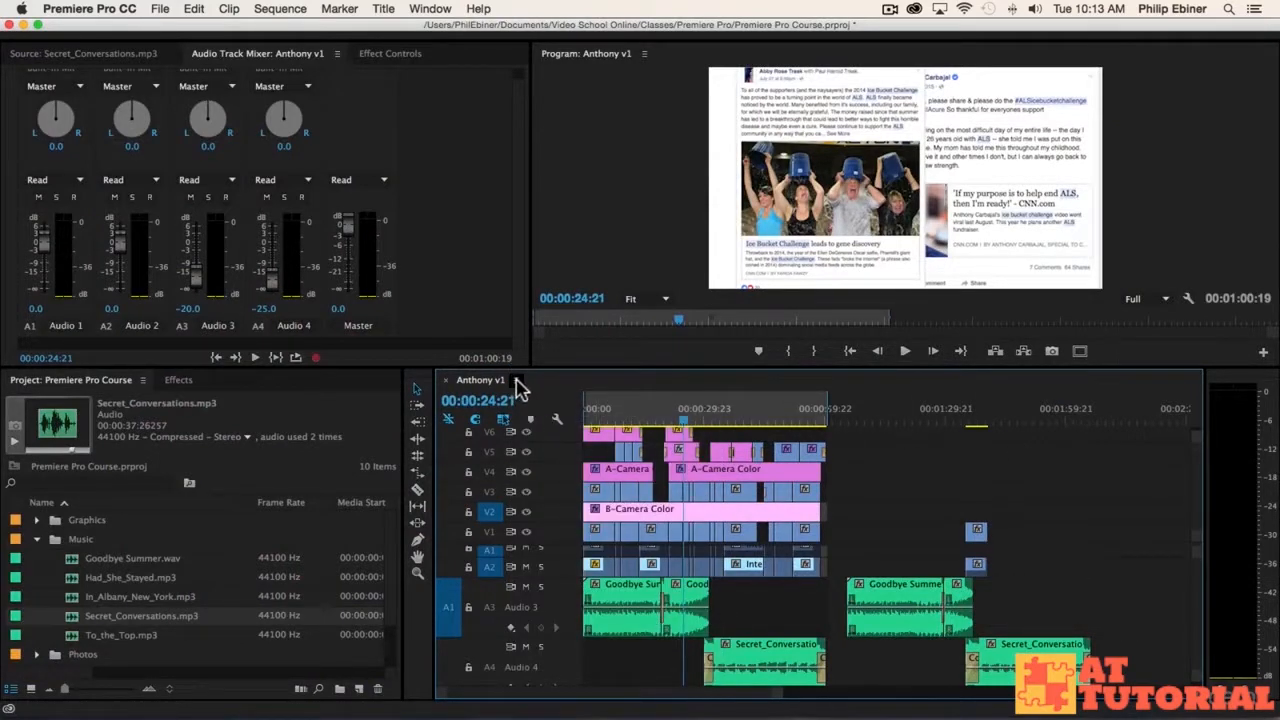
click(516, 381)
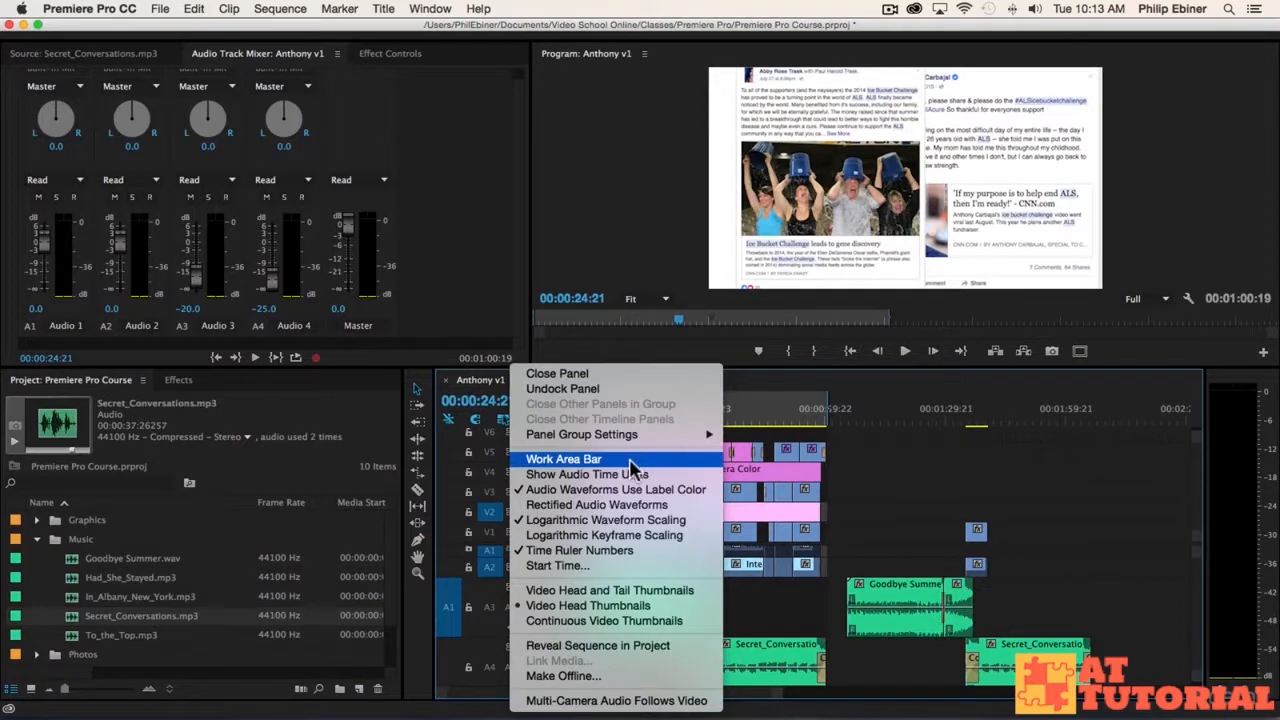
click(600, 459)
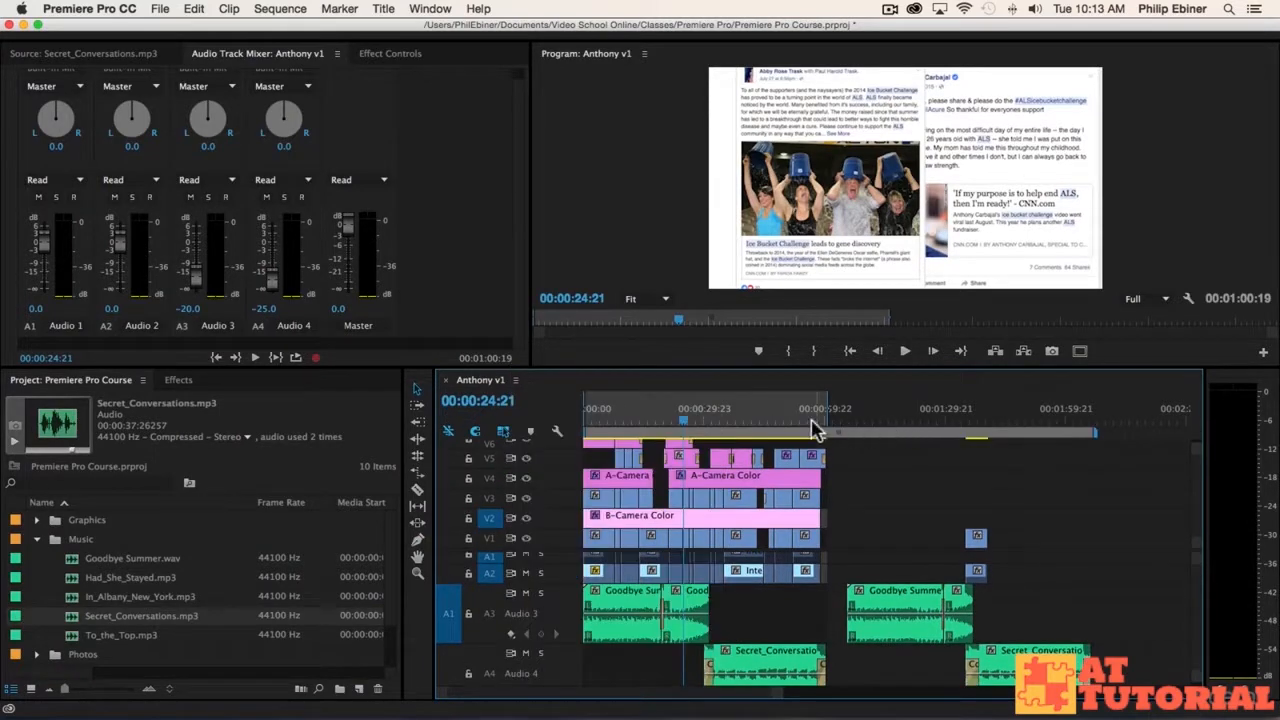
drag(1087, 432, 708, 437)
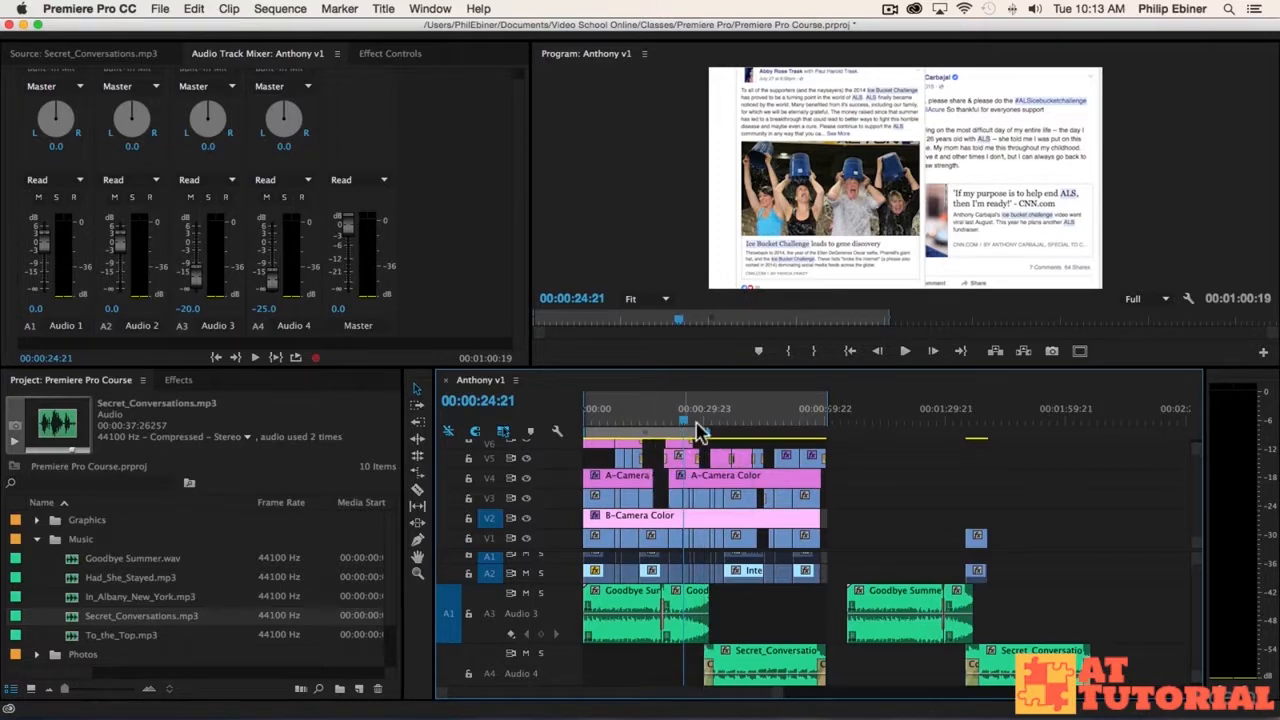
key(equal)
key(equal)
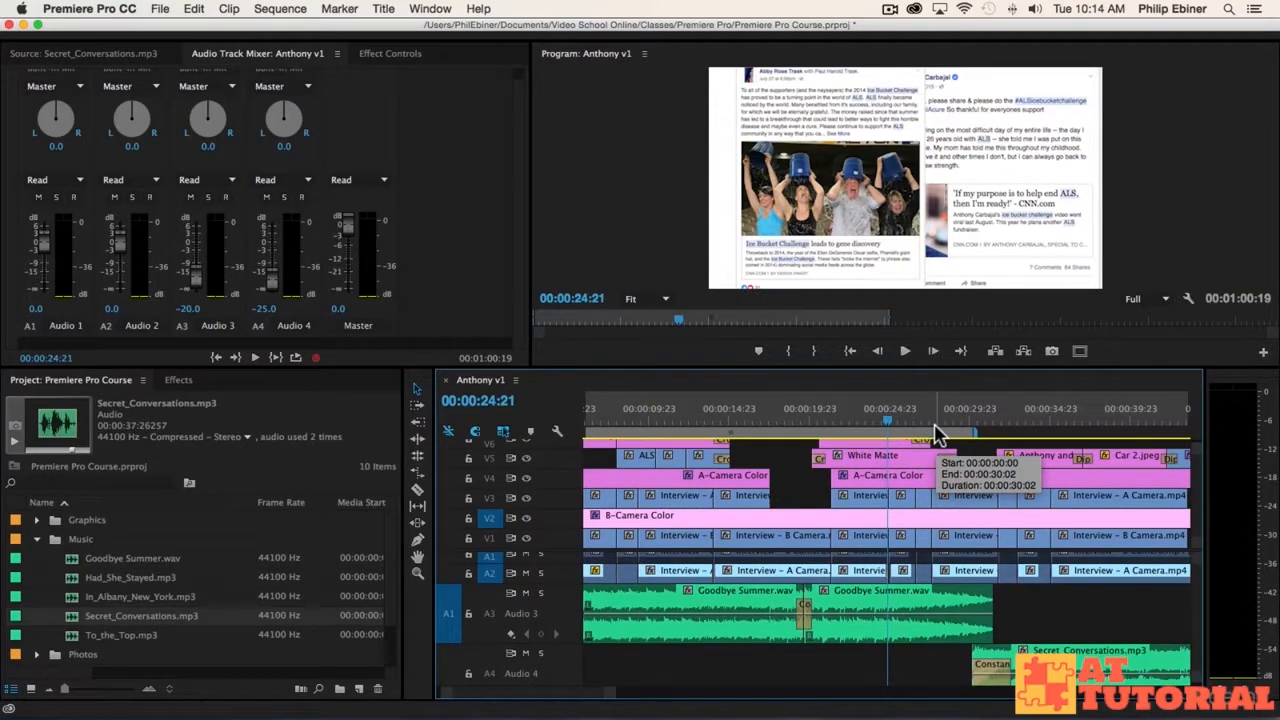
Reopen the media export settings and set the source range to Sequence In/Out.
key(super+m)
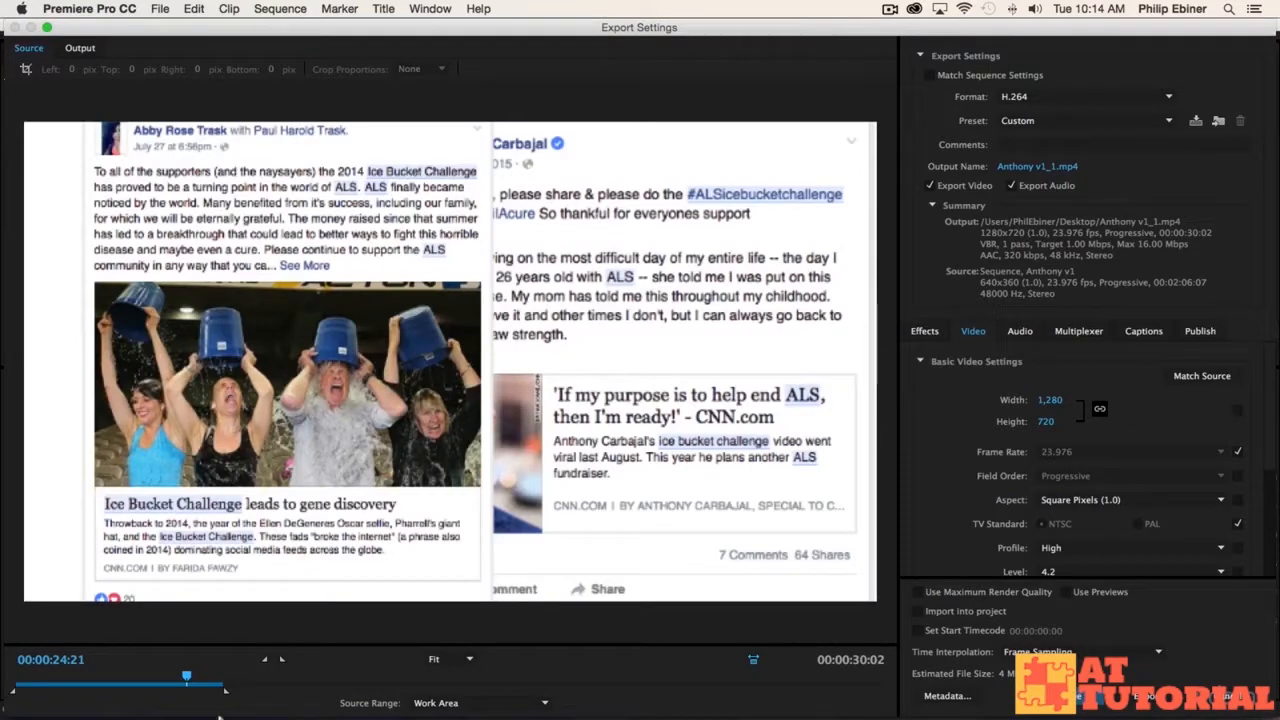
click(450, 704)
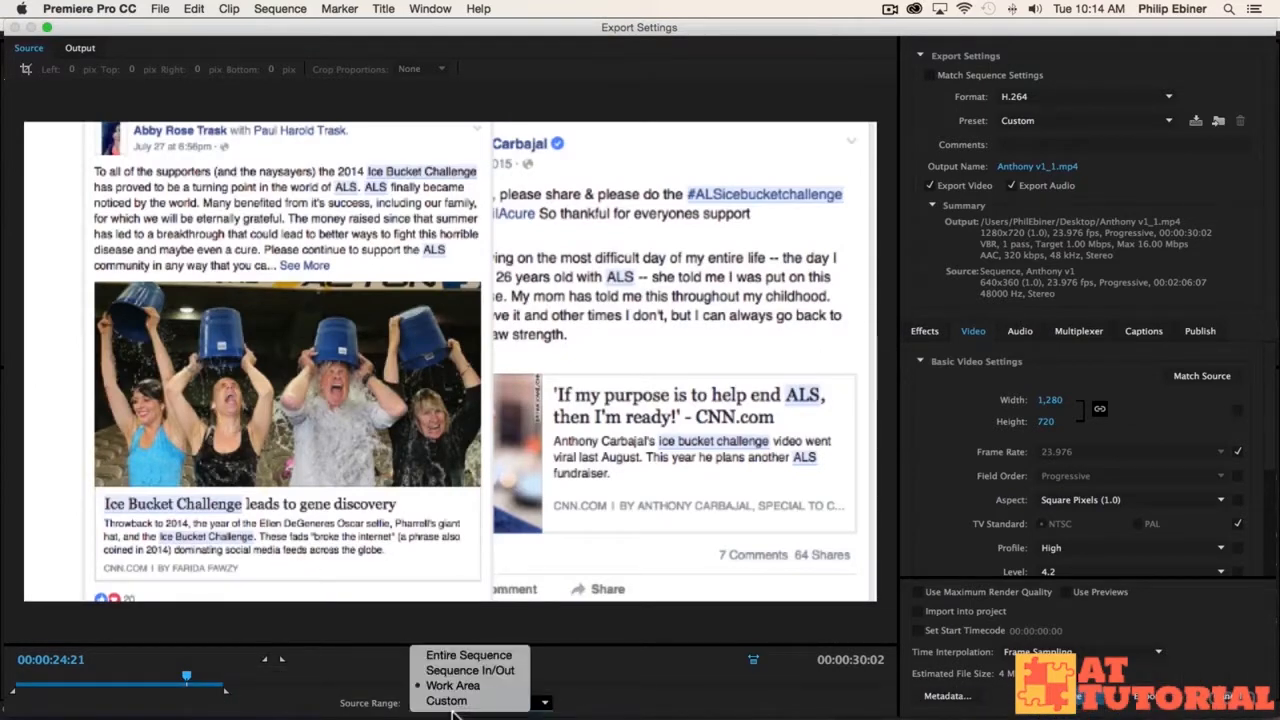
click(485, 670)
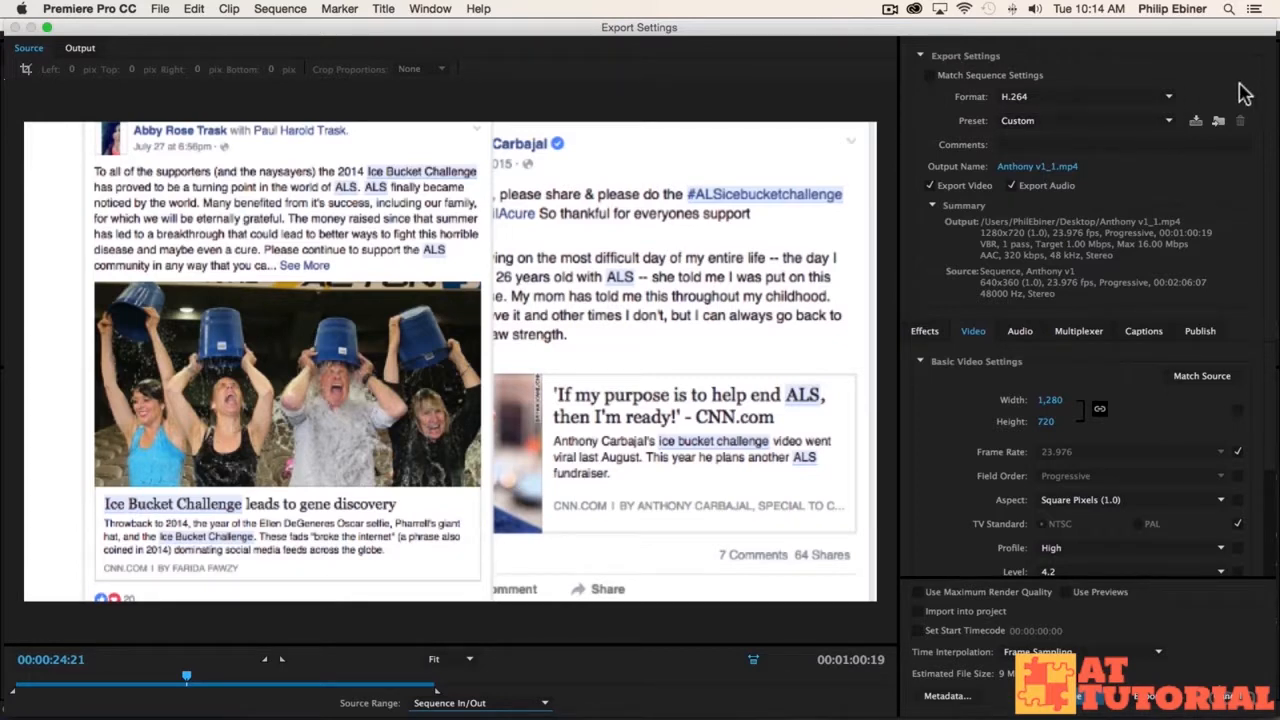
Turn Match Sequence Settings on and off again, and choose H.264 as the export format.
click(930, 75)
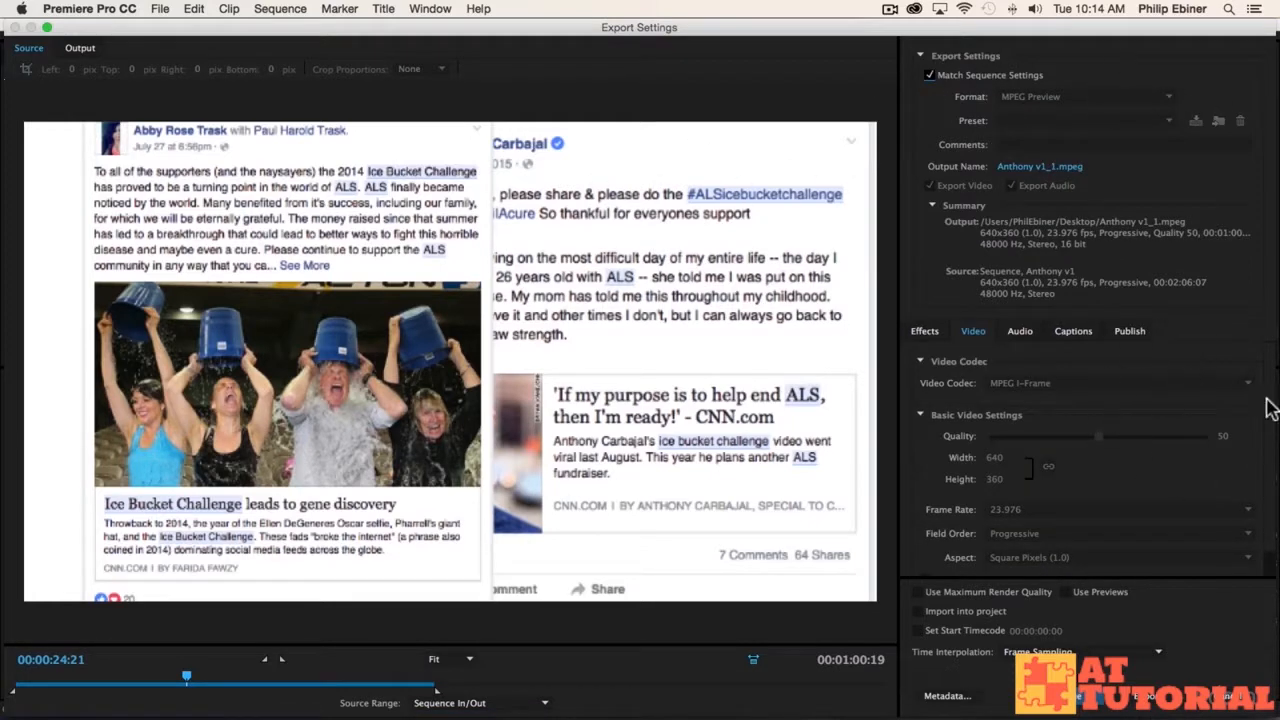
click(928, 76)
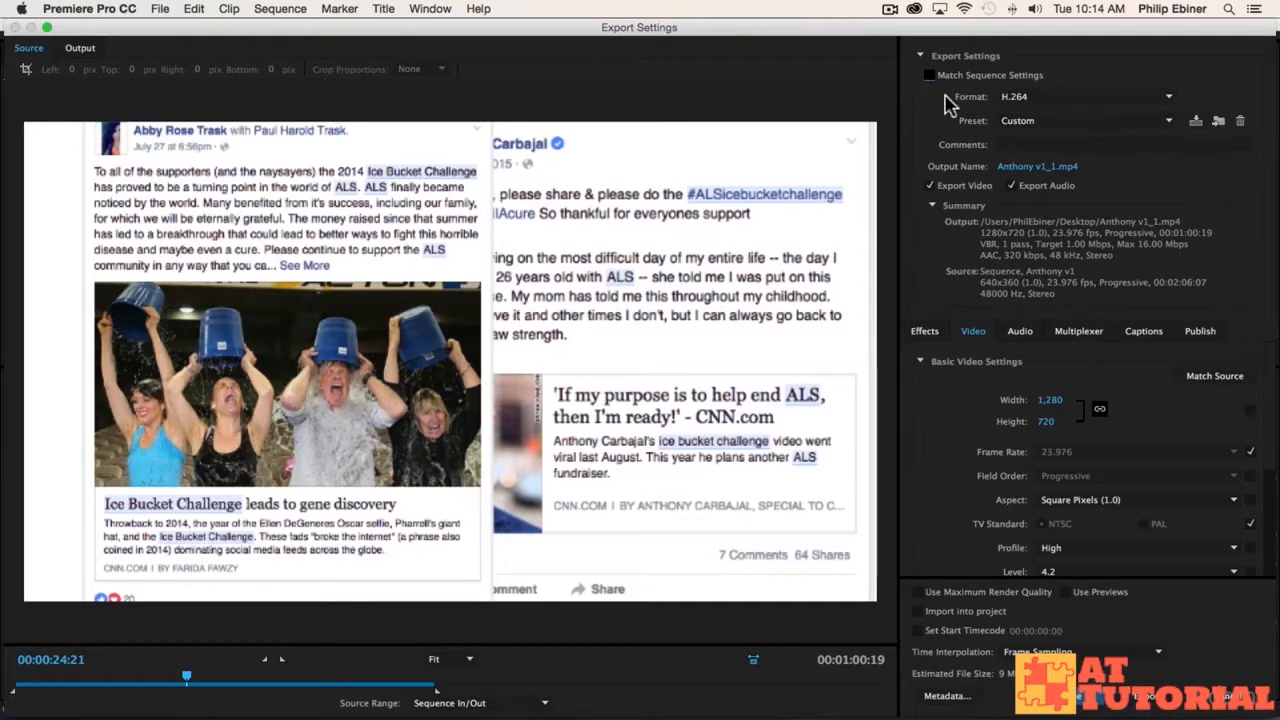
click(1038, 97)
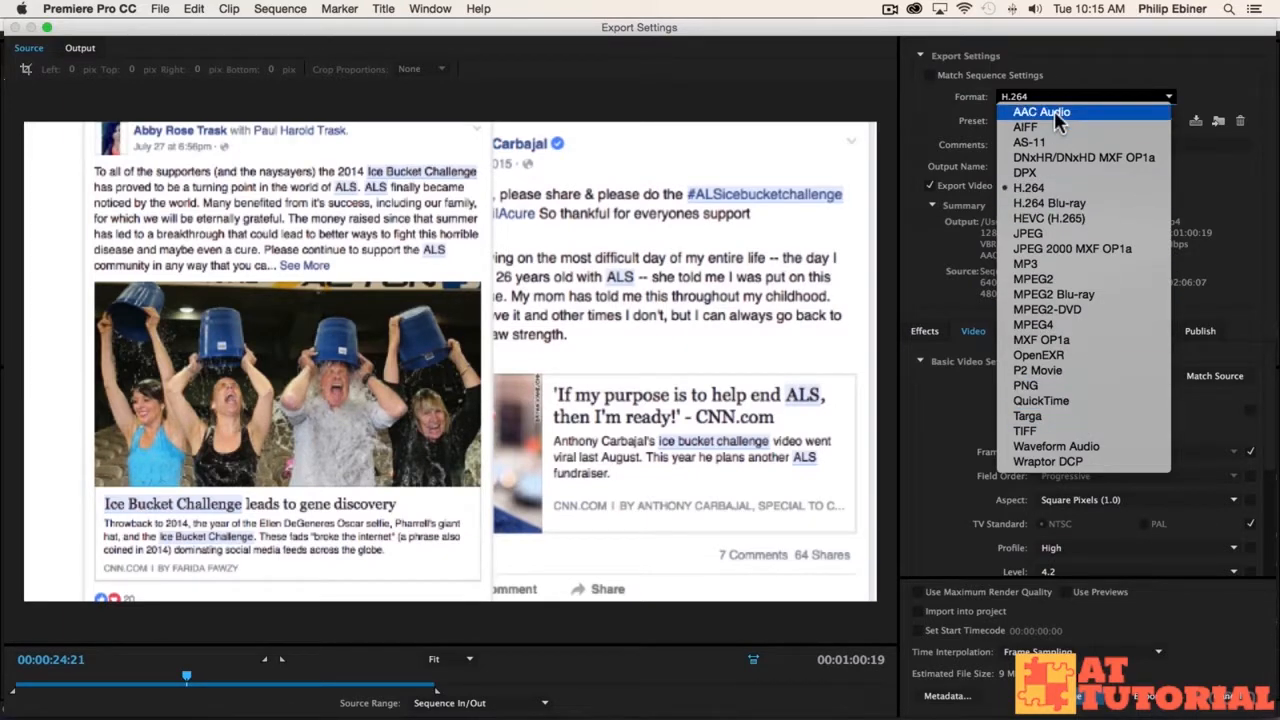
click(1043, 188)
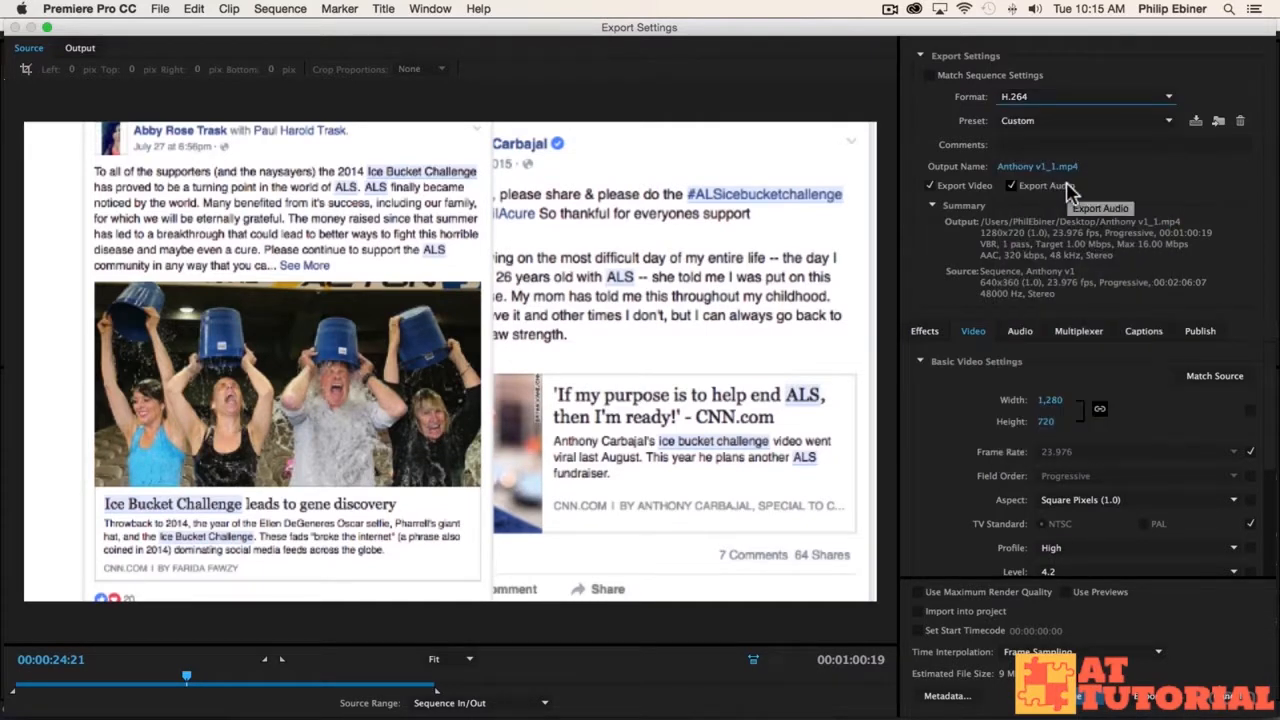
Apply the YT Quick 1080 export preset and review its video and bitrate settings.
click(1013, 128)
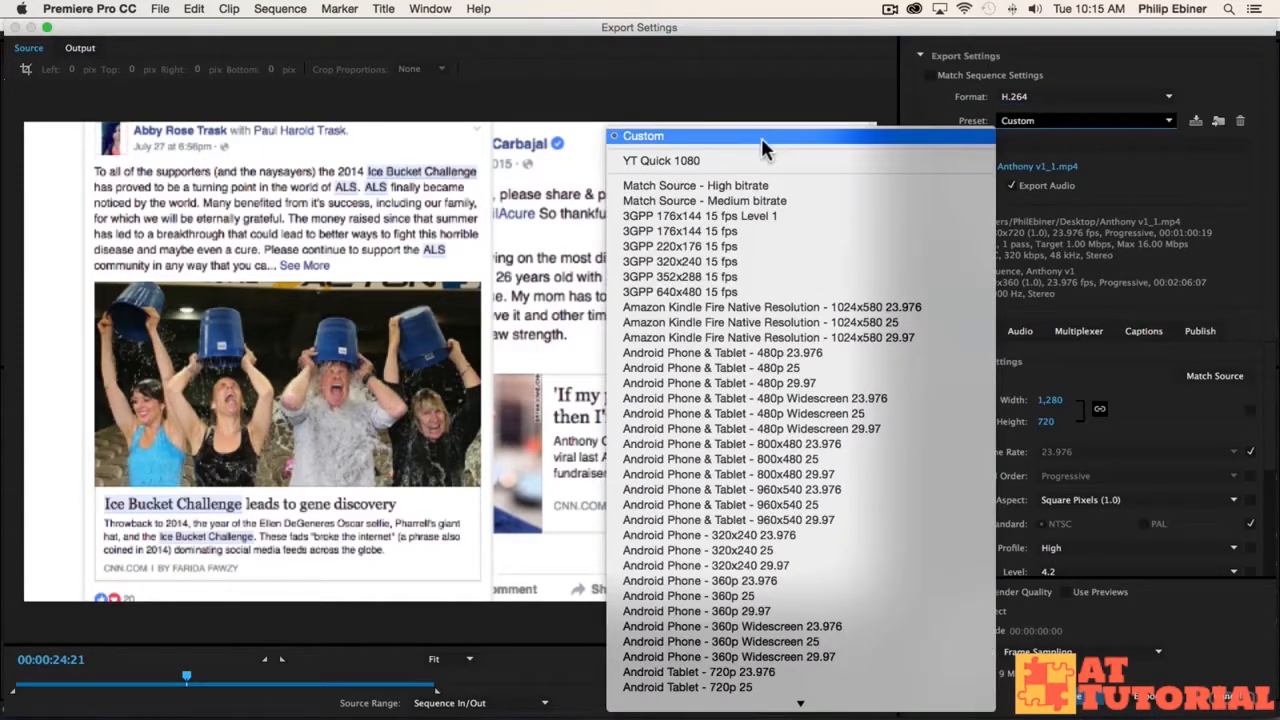
scroll(890, 600, down, 2)
scroll(887, 598, down, 15)
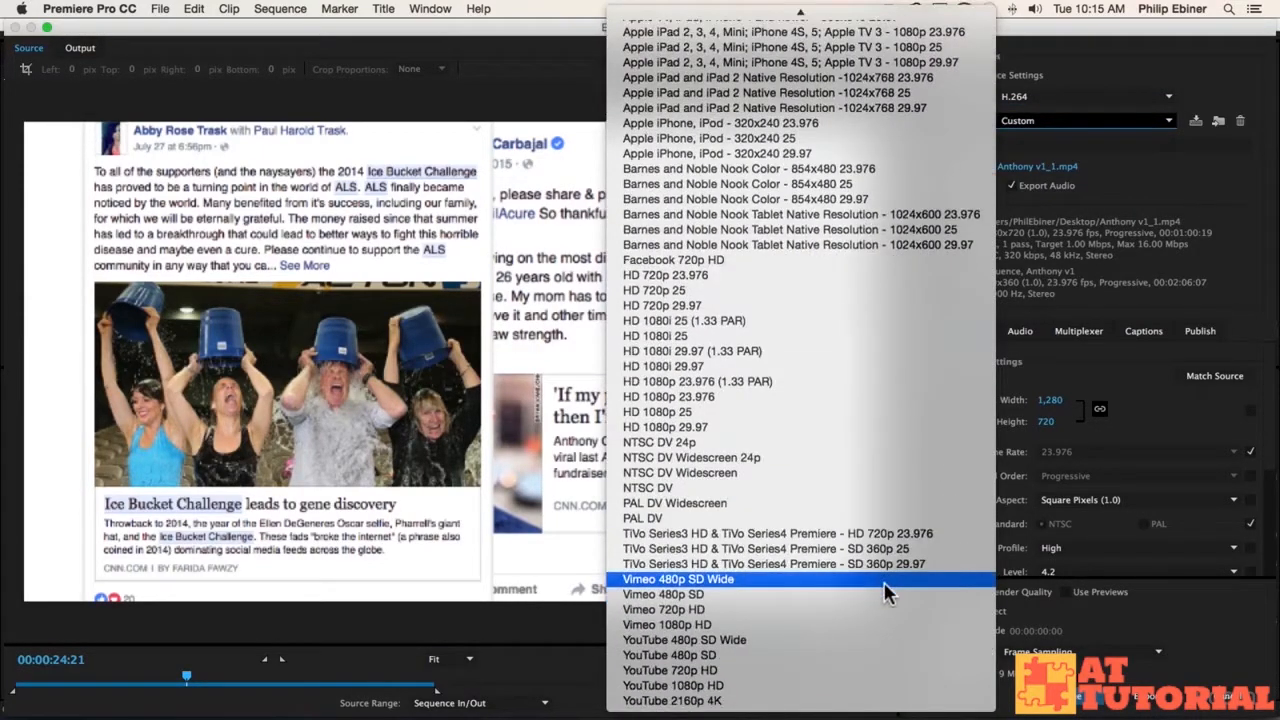
scroll(887, 598, up, 20)
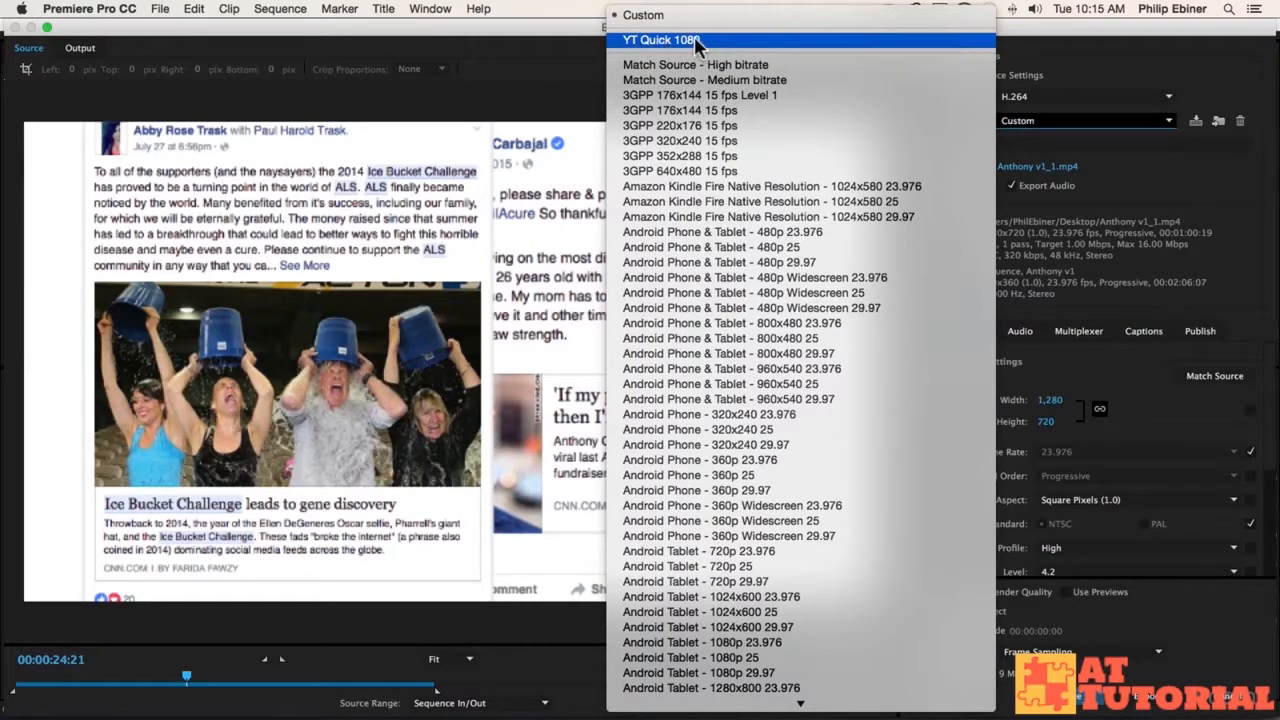
click(677, 40)
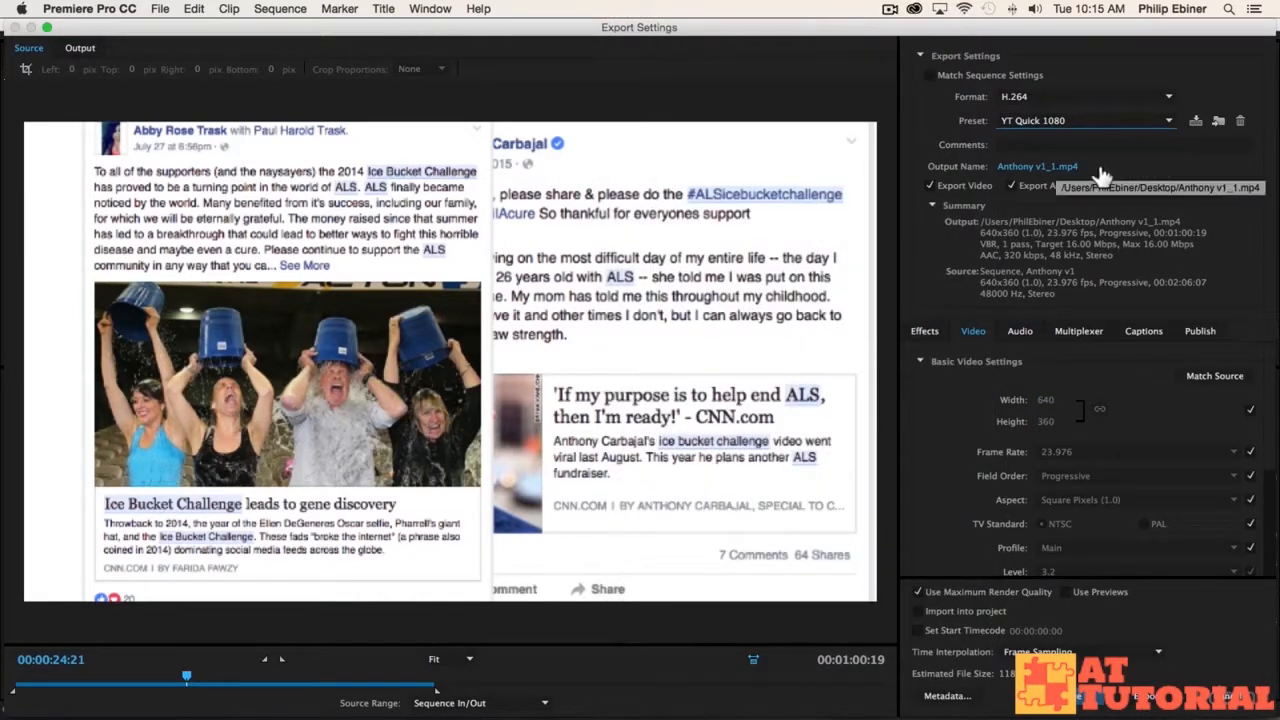
scroll(940, 480, down, 5)
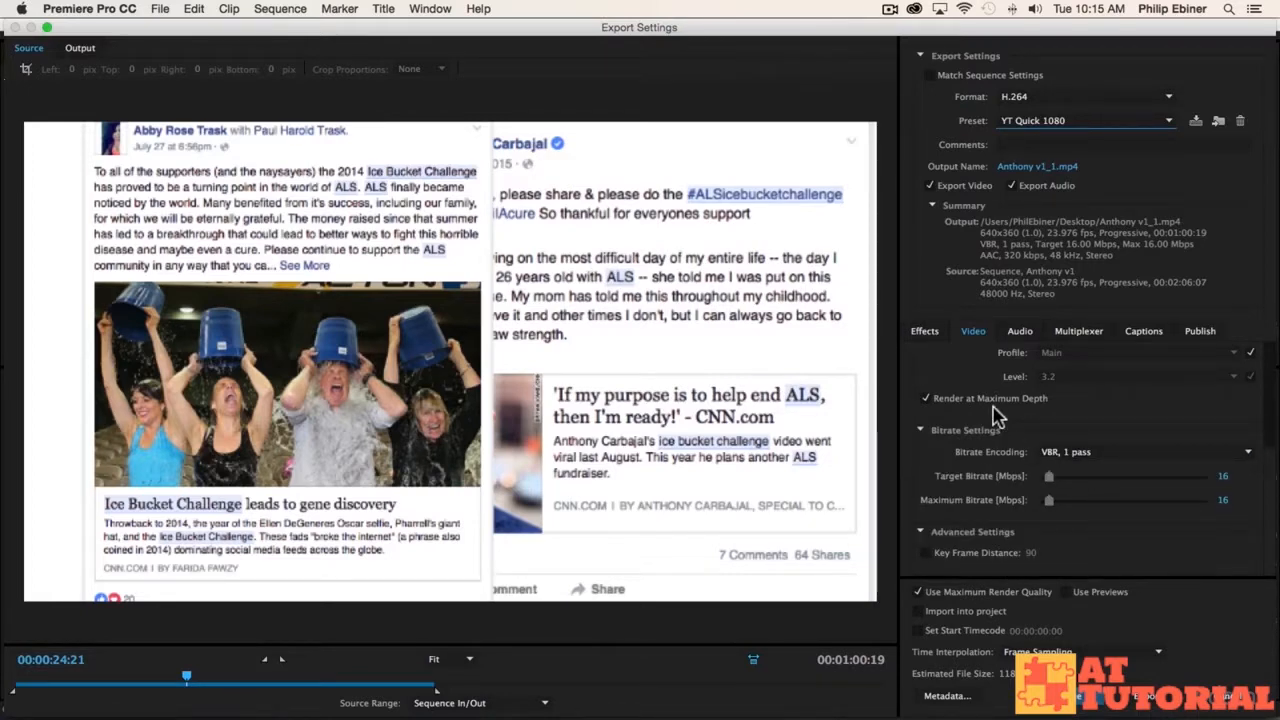
scroll(1000, 425, up, 5)
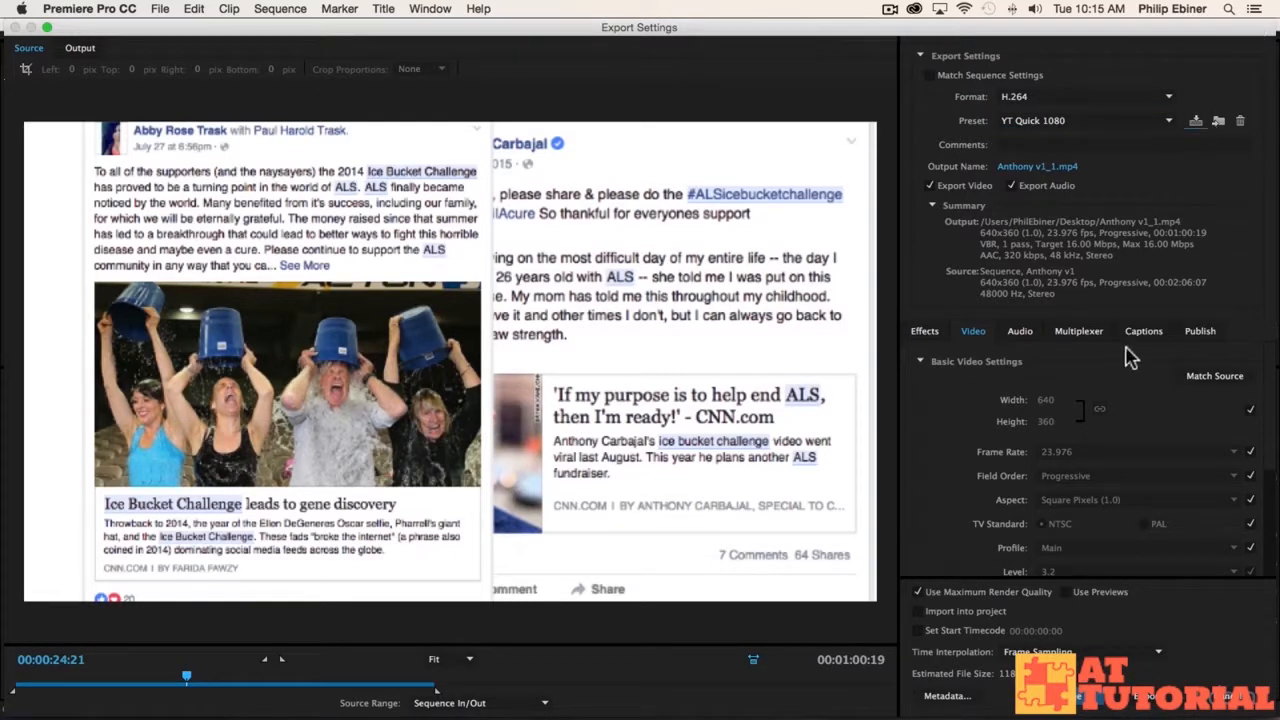
Try to save the current preset, and set the export frame rate to 29.97 instead of matching the source.
click(1196, 122)
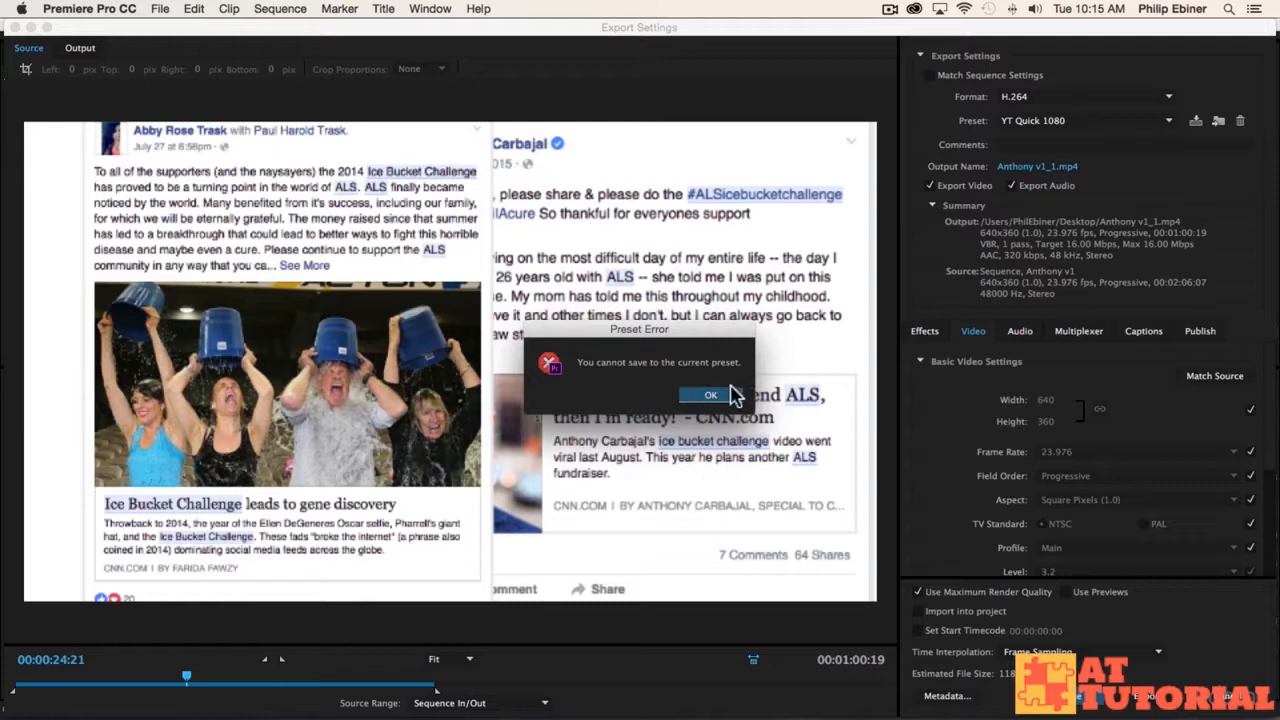
click(710, 395)
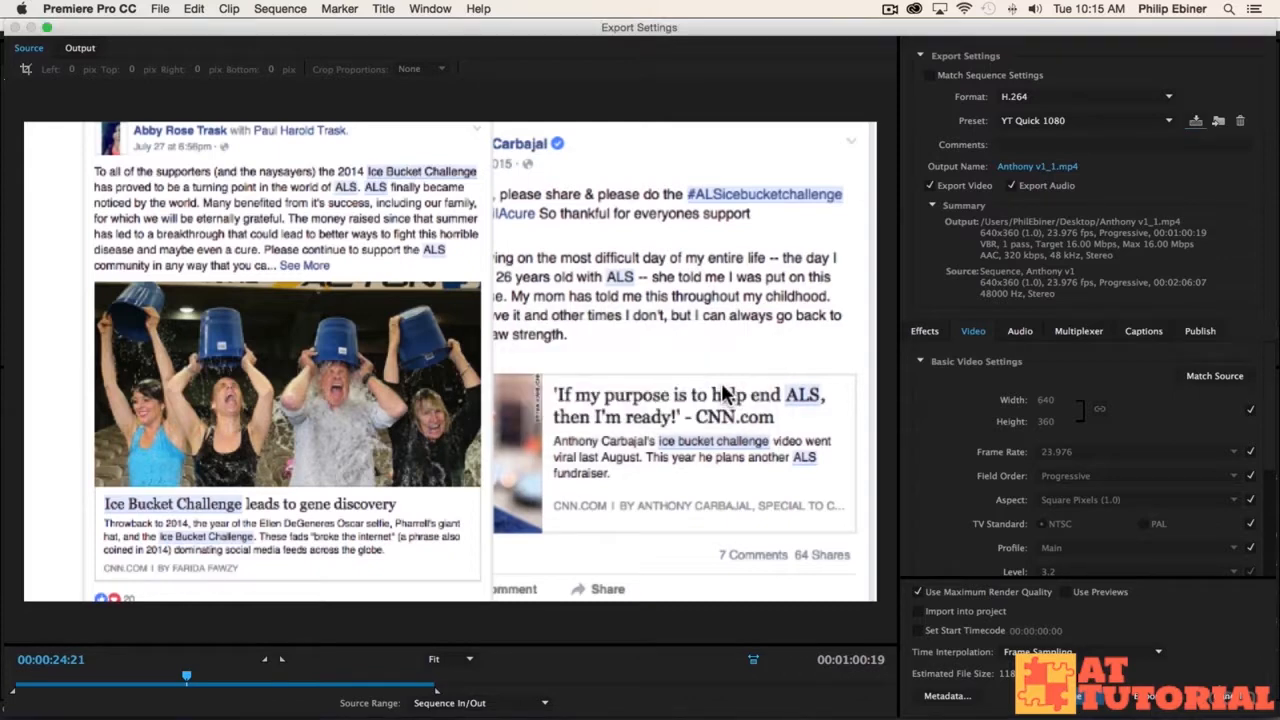
click(1248, 455)
click(1160, 452)
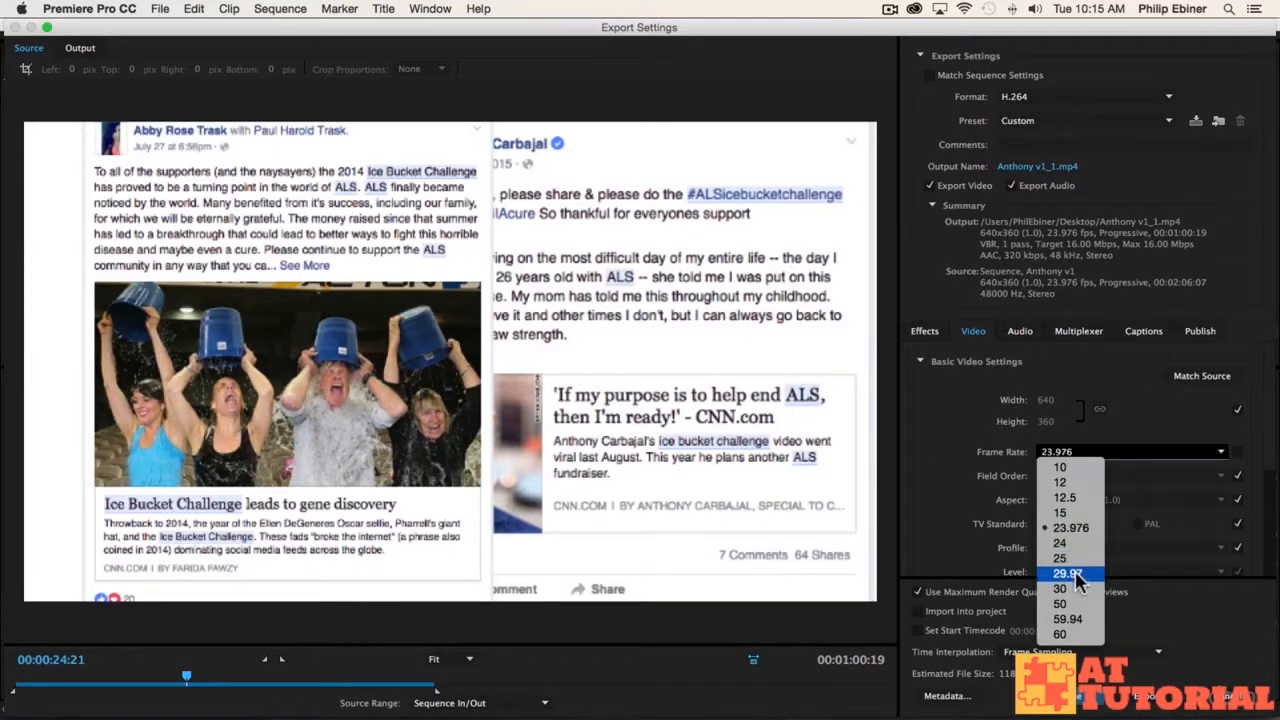
click(1067, 574)
click(1196, 120)
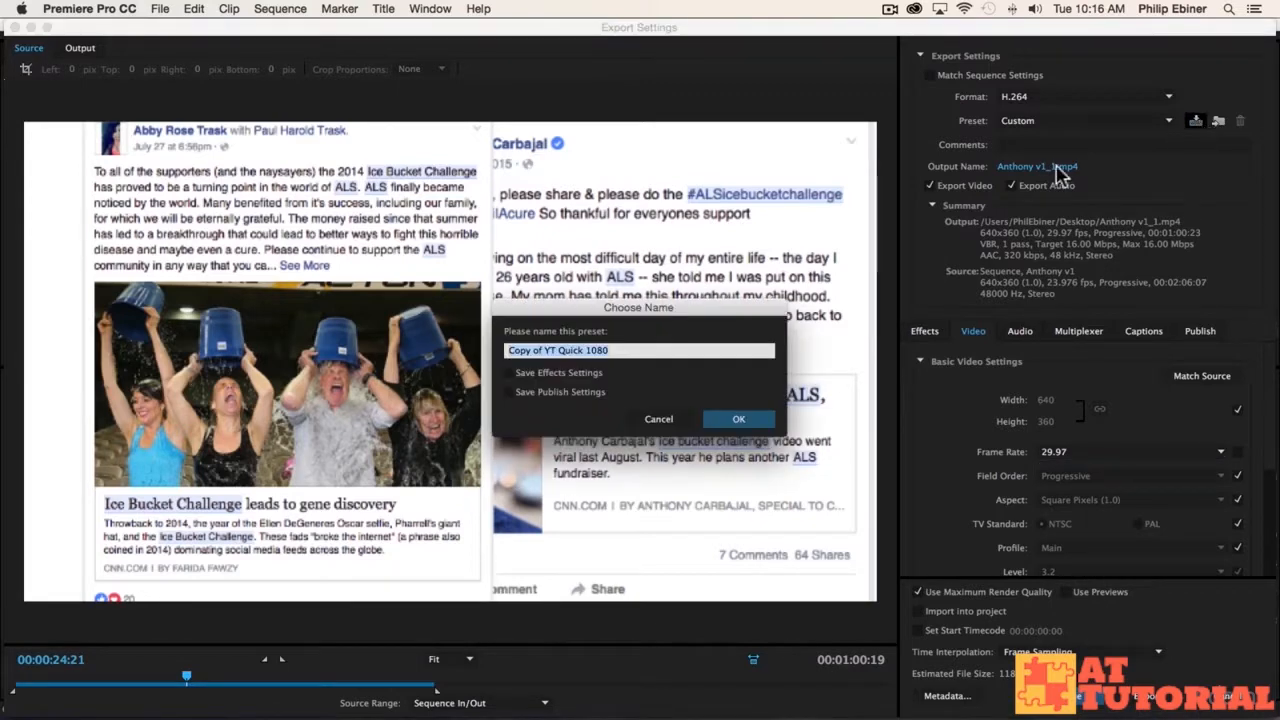
click(510, 349)
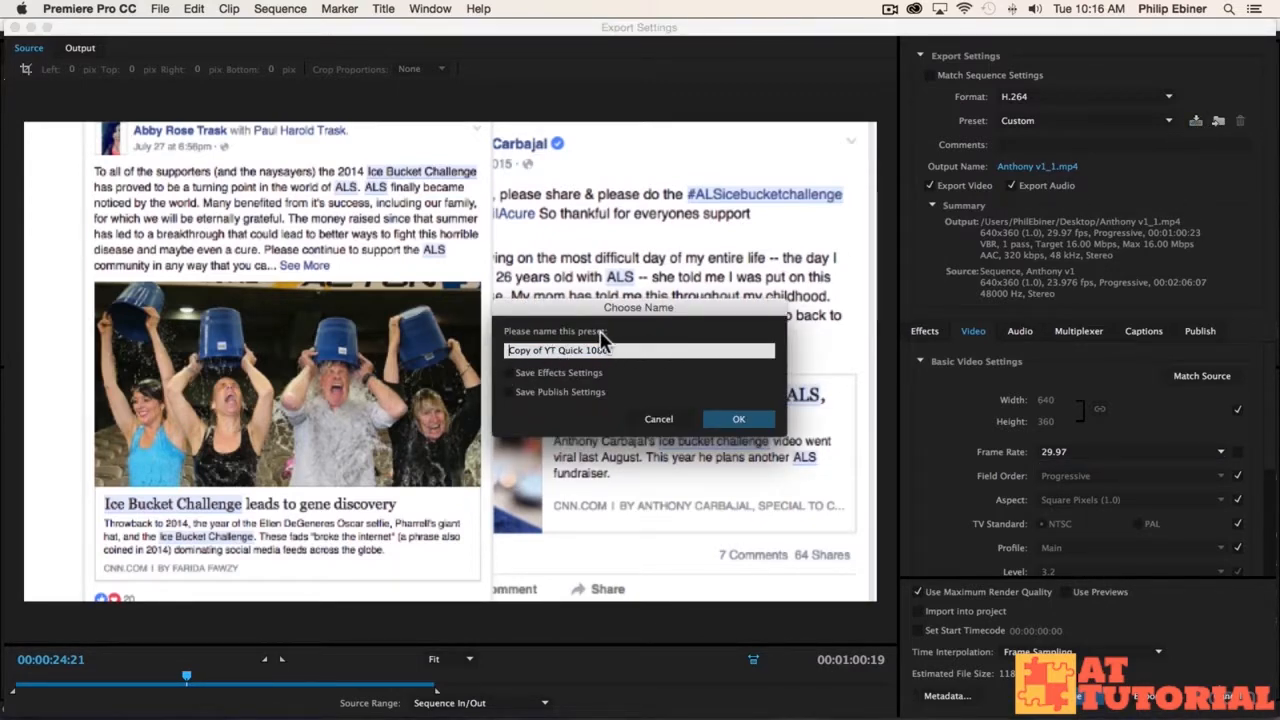
click(658, 419)
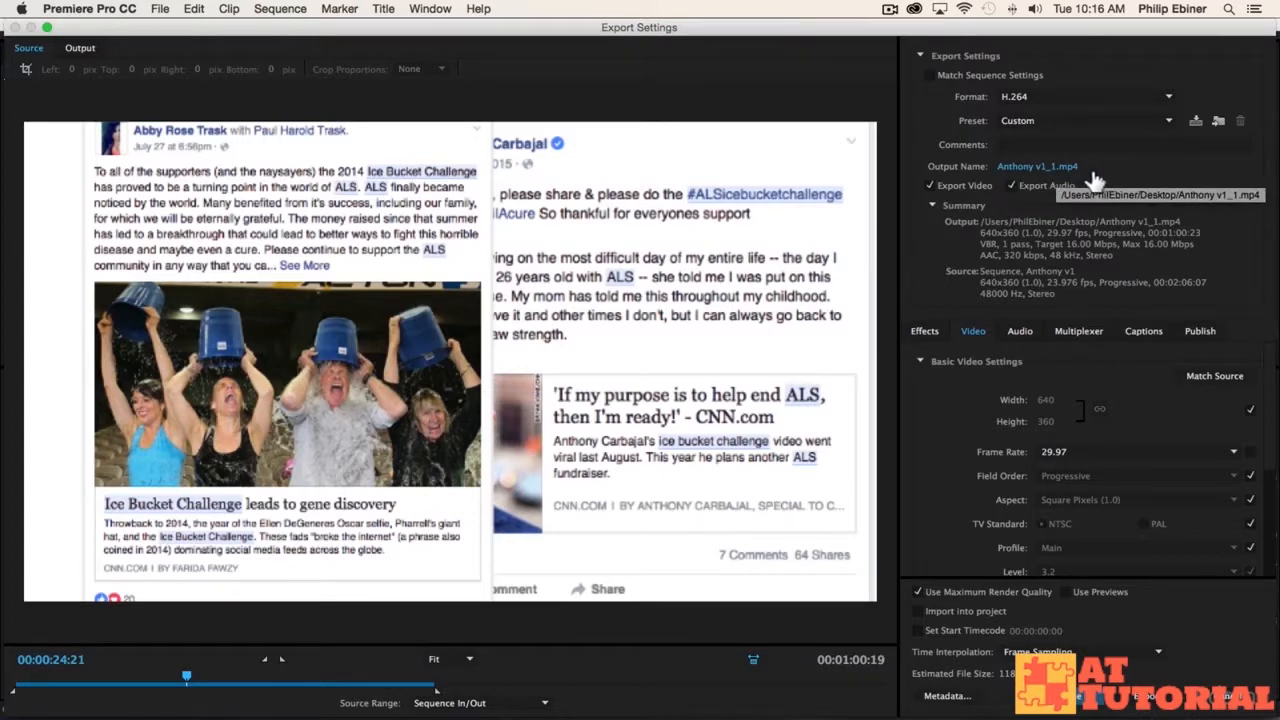
Turn Export Video off and back on.
click(930, 187)
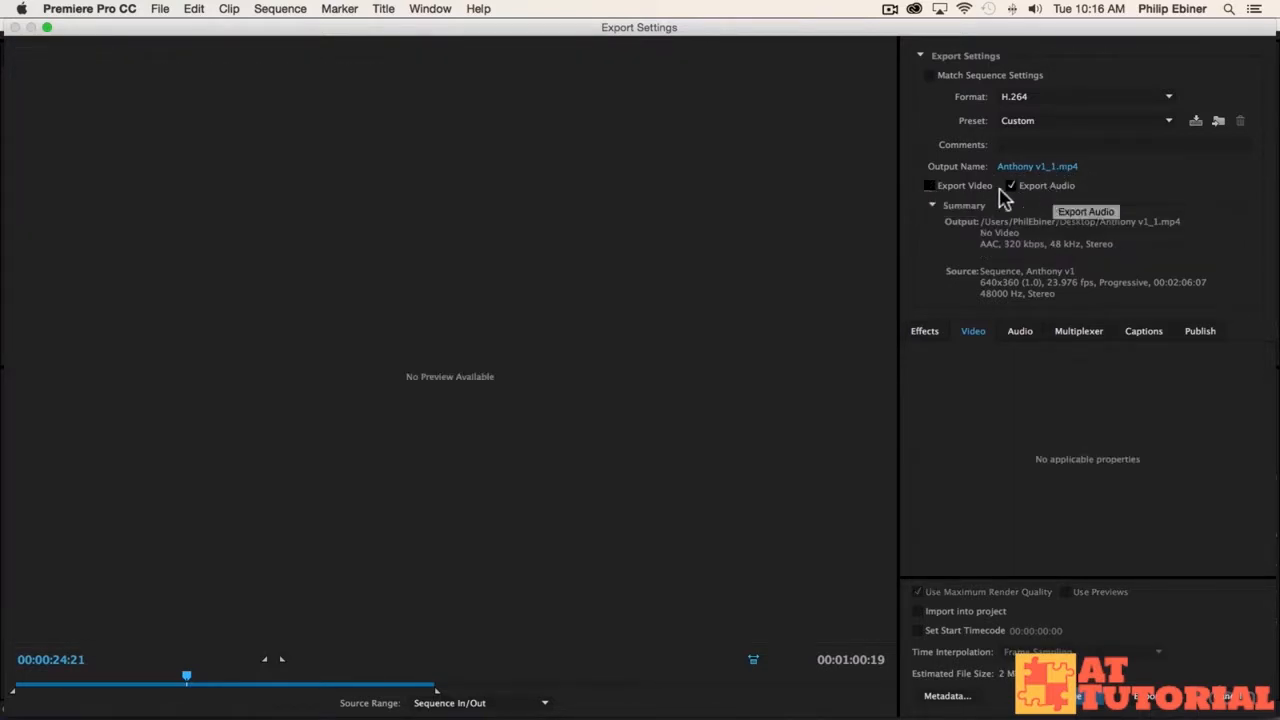
click(938, 187)
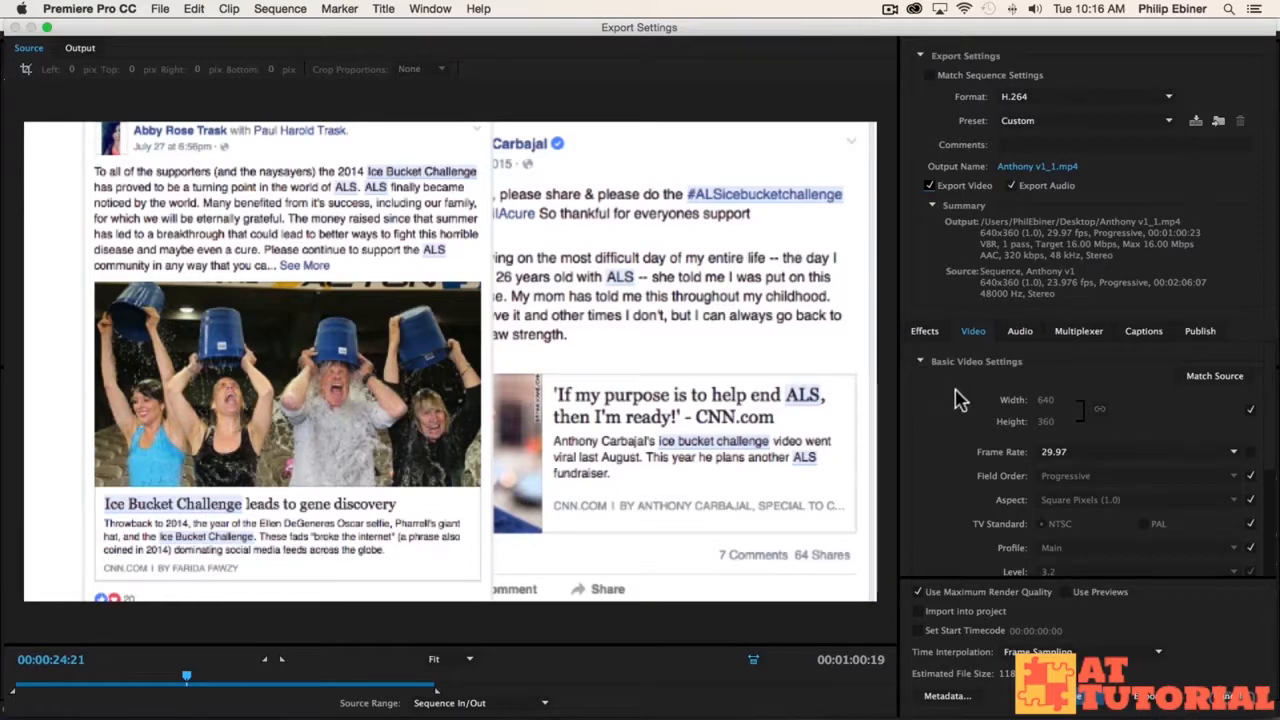
Look through the available Lumetri looks in the export effects, leaving Lumetri Look / LUT turned off.
click(924, 331)
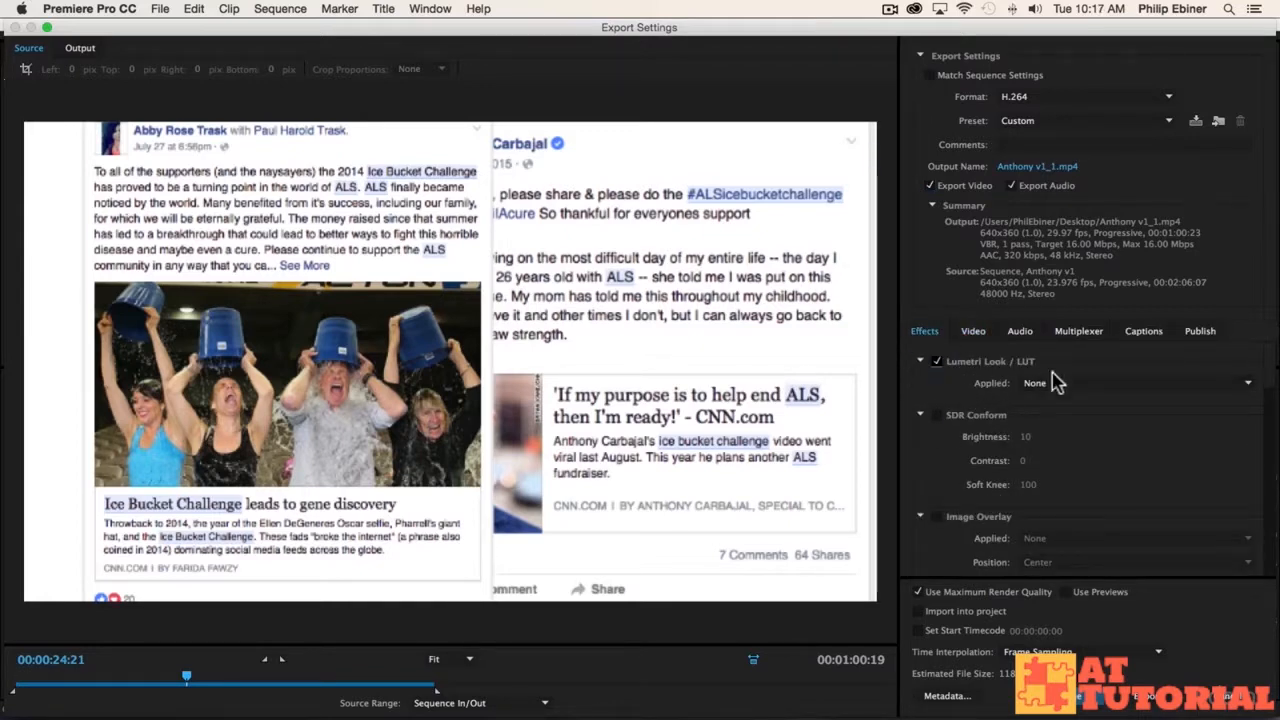
click(1045, 384)
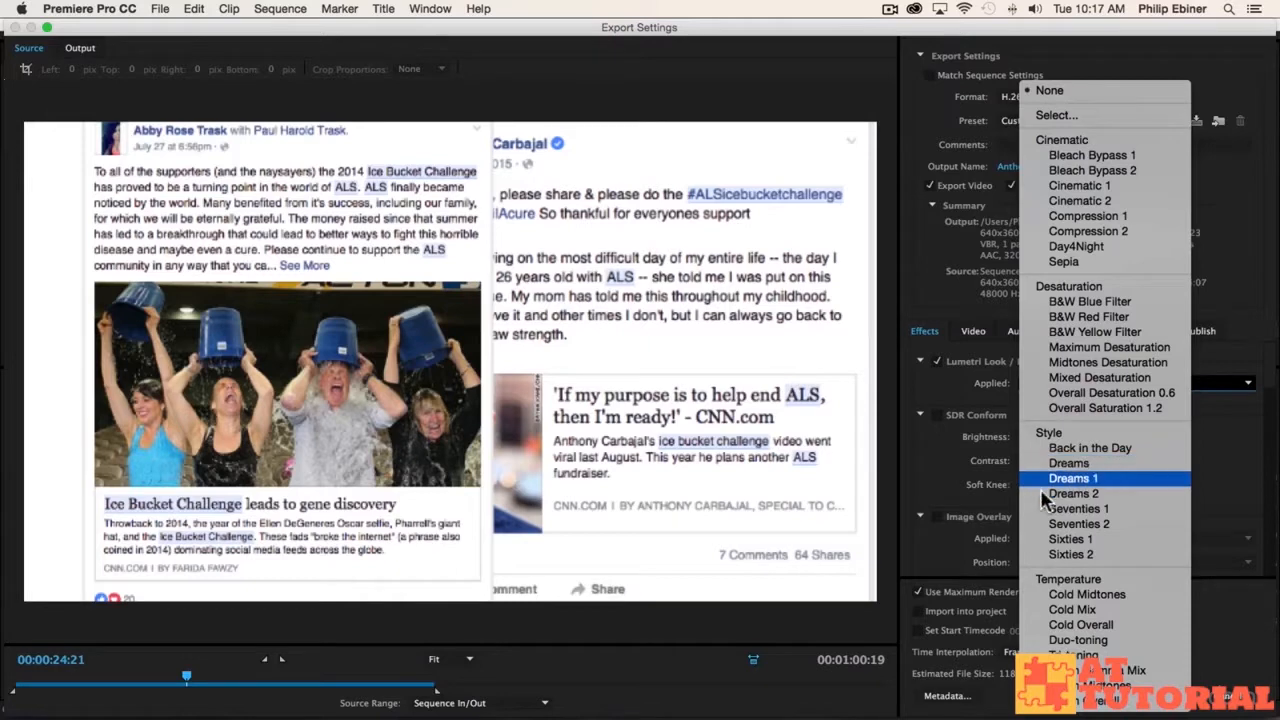
click(1100, 541)
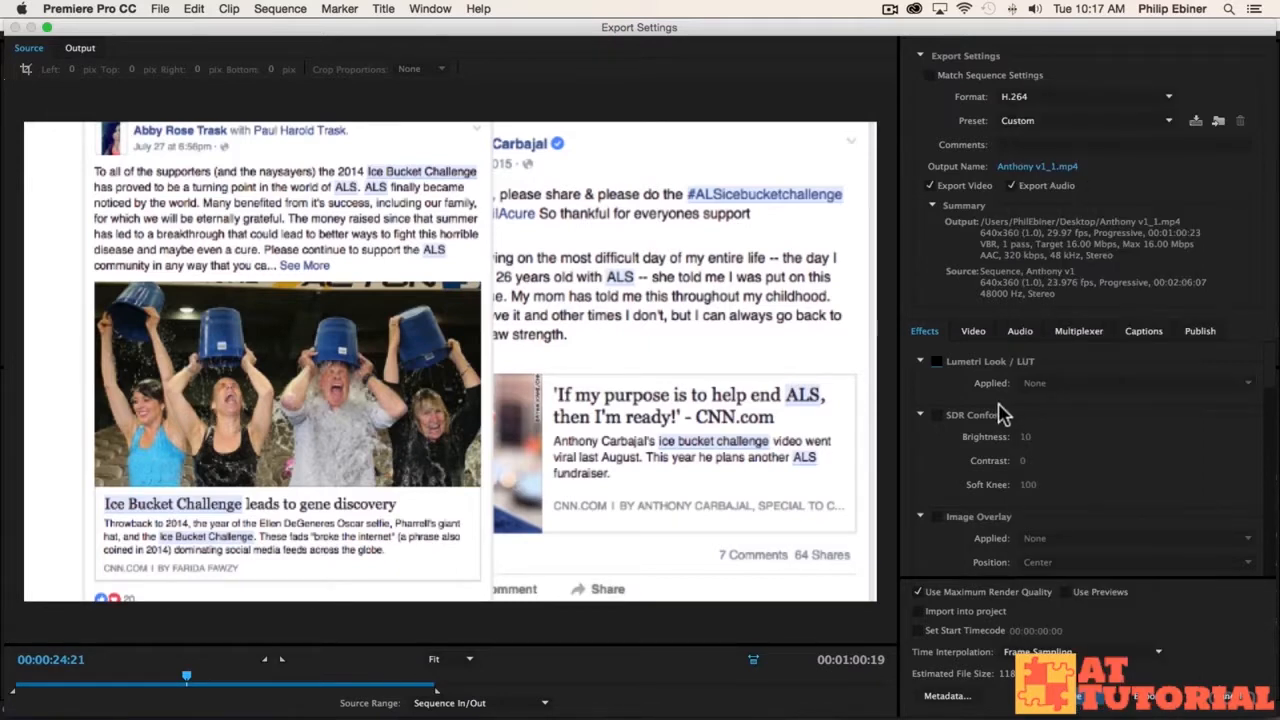
Look through the remaining export effects, from SDR Conform and the overlays to Time Tuner, Video Limiter and Loudness Normalization.
scroll(1134, 440, down, 5)
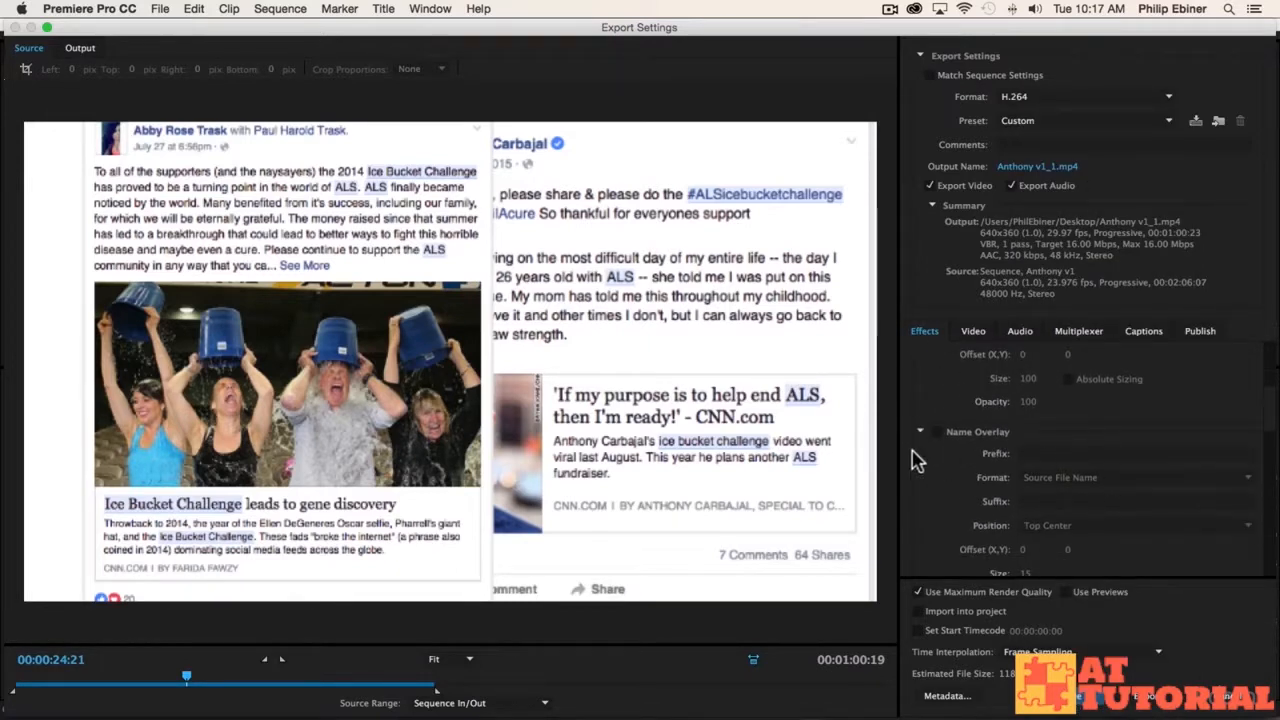
scroll(1062, 395, down, 5)
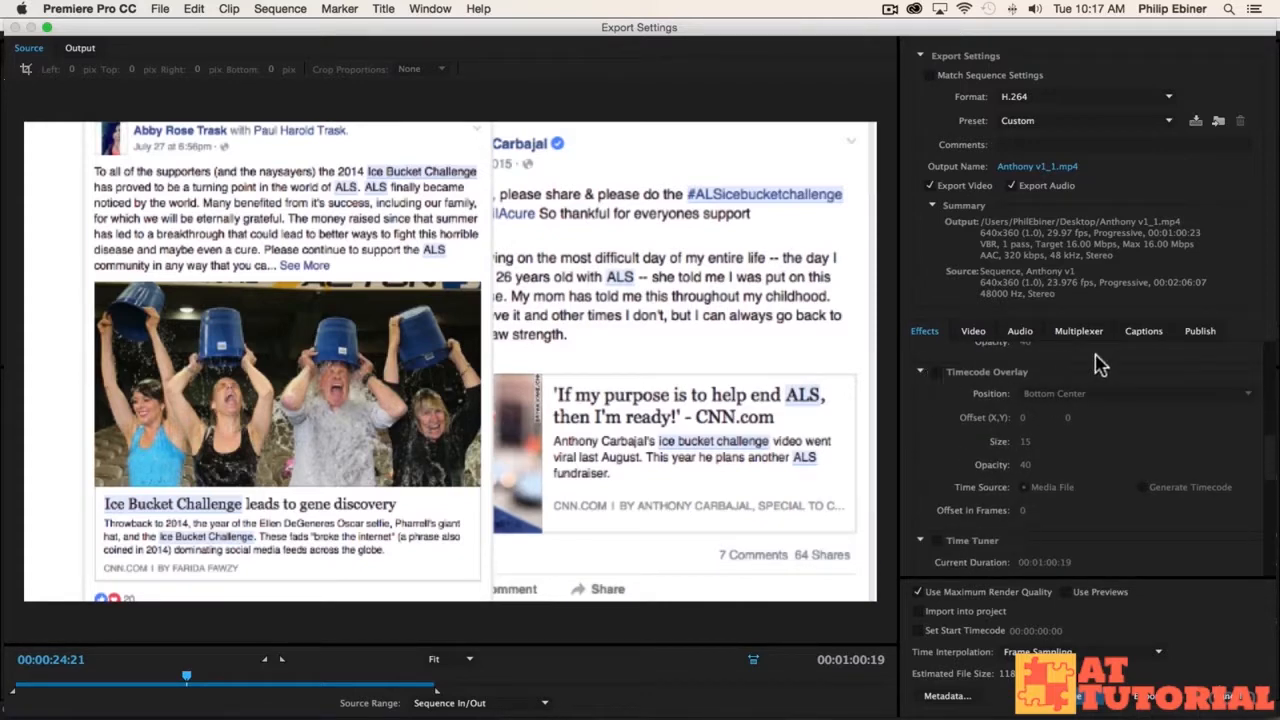
scroll(995, 460, down, 5)
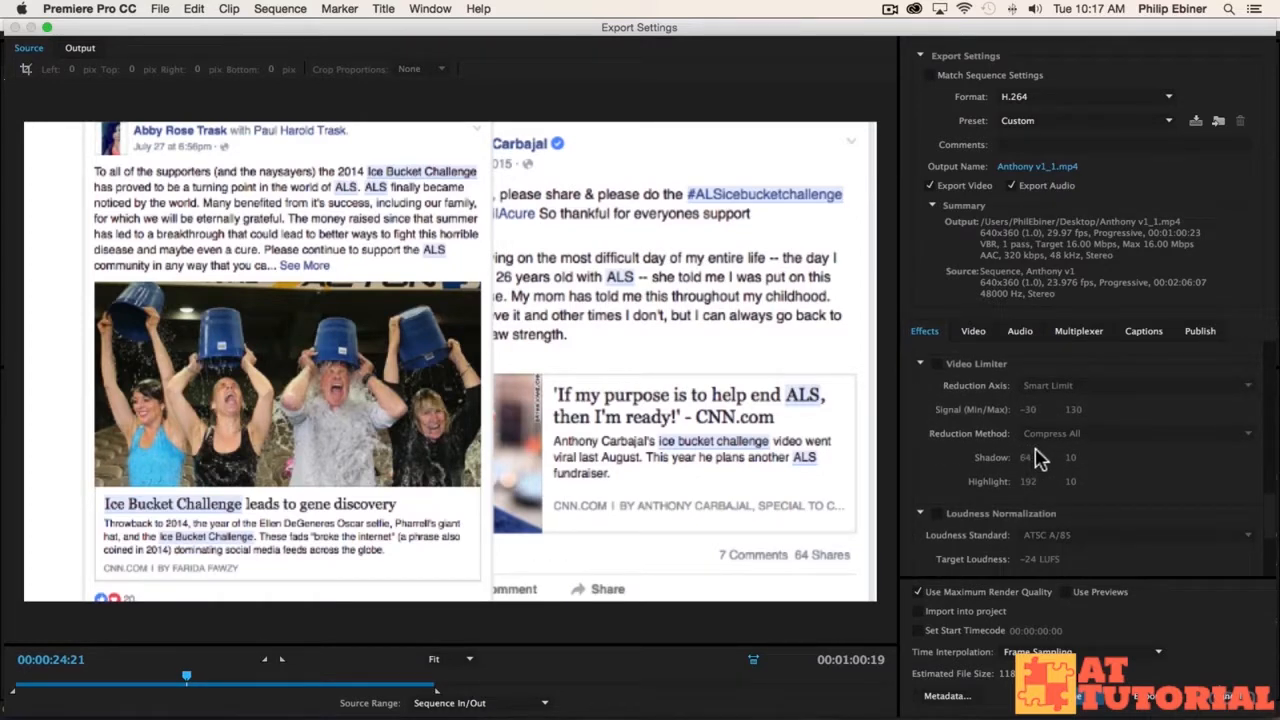
scroll(1037, 457, down, 5)
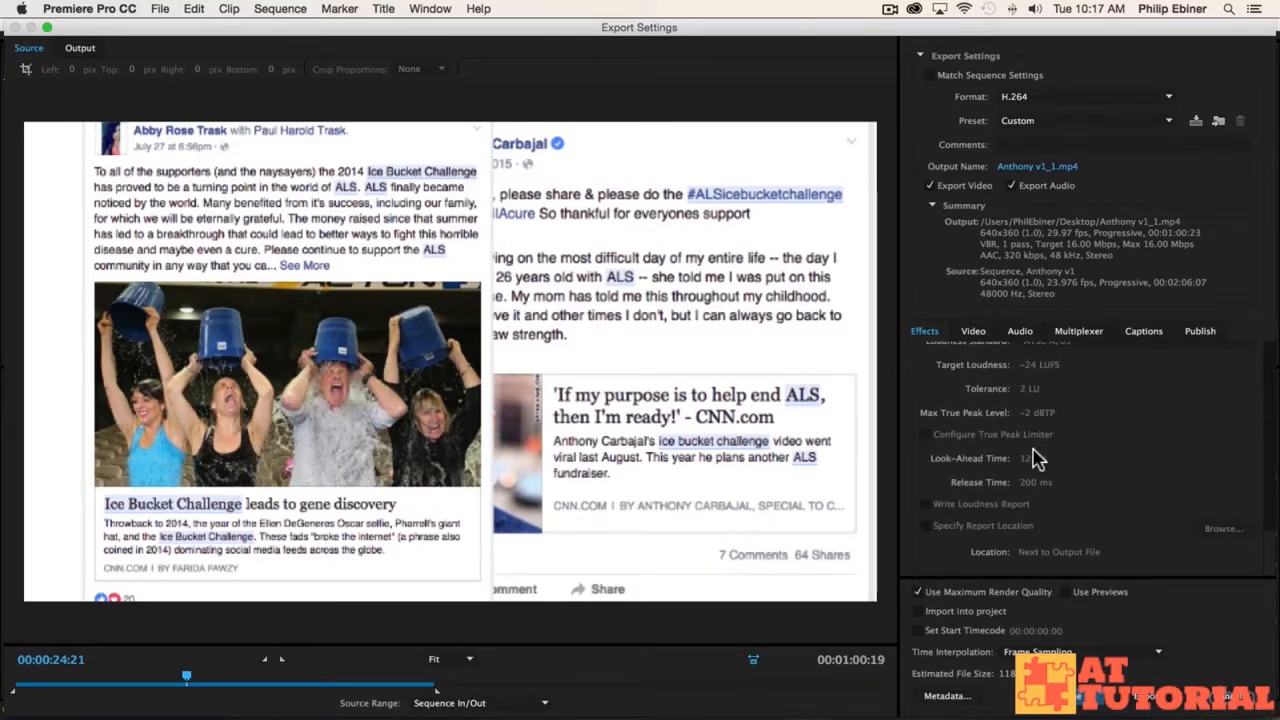
scroll(1035, 455, up, 5)
Stop matching the frame size to the source, try 1280 × 720, and set the export frame size to 1920 × 1080.
click(973, 331)
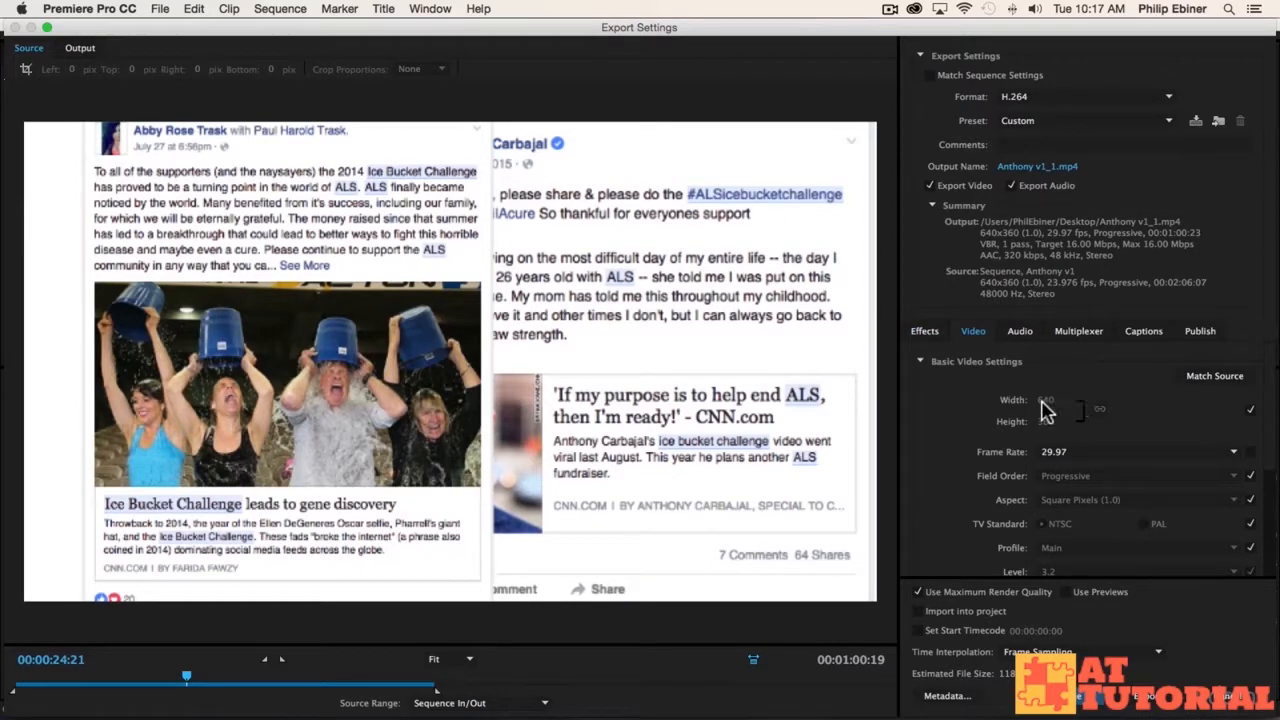
click(1249, 409)
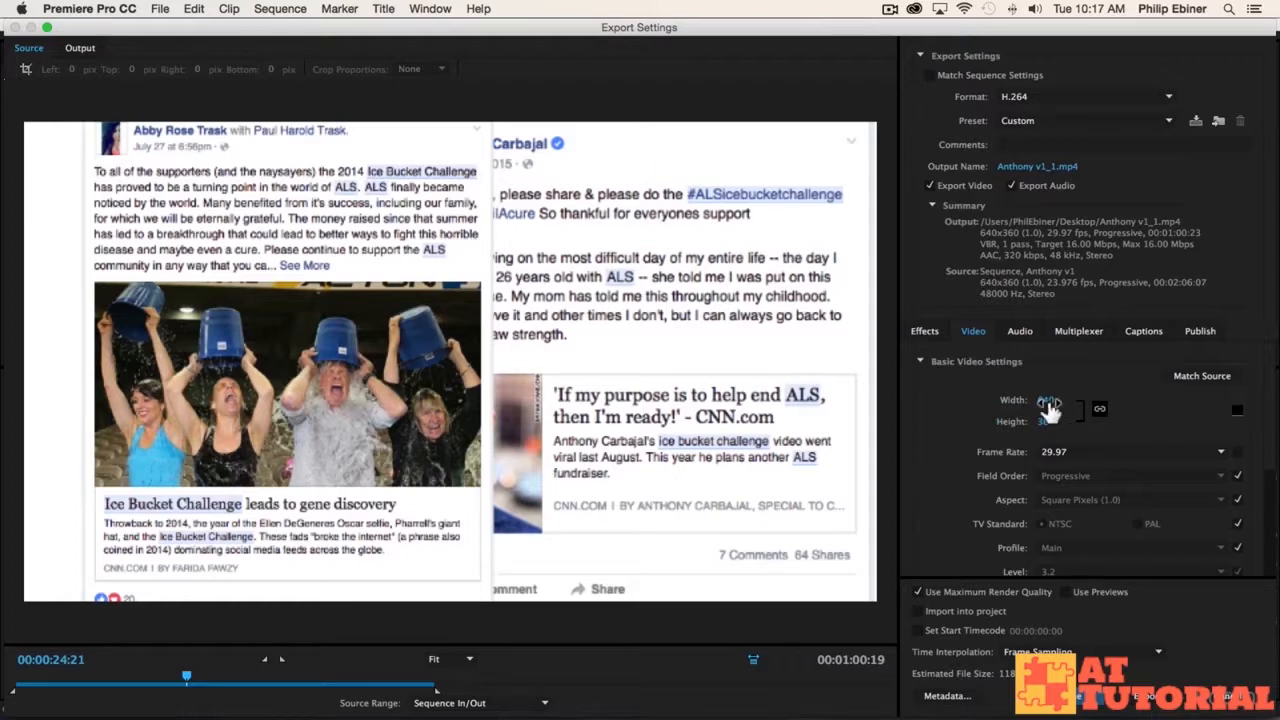
click(1047, 401)
text(1,280)
key(Return)
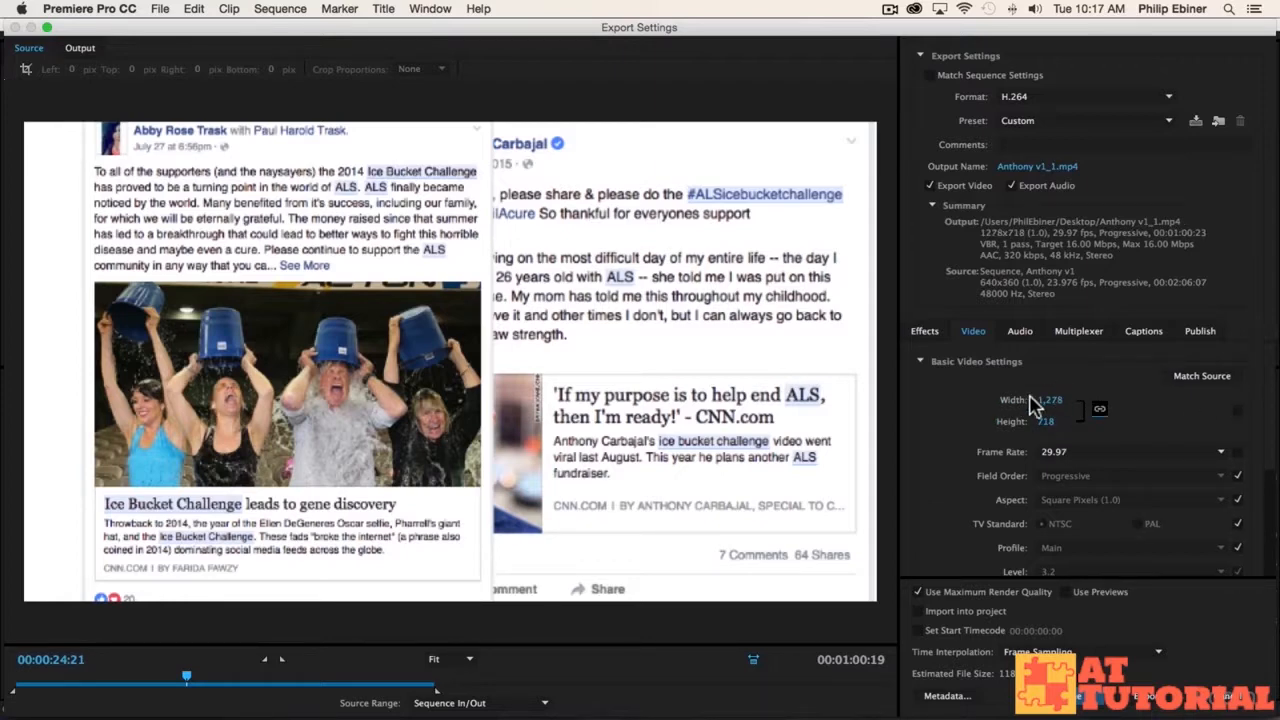
click(1099, 410)
click(1043, 398)
key(Return)
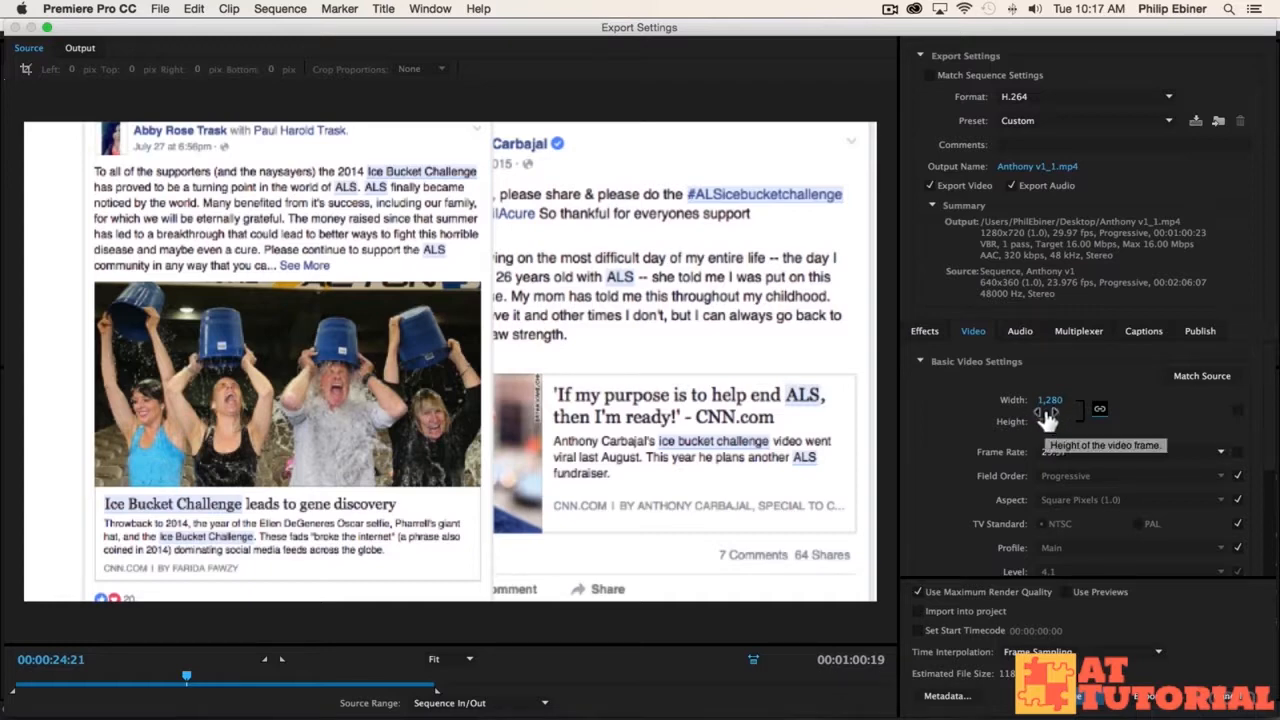
click(1048, 401)
key(Return)
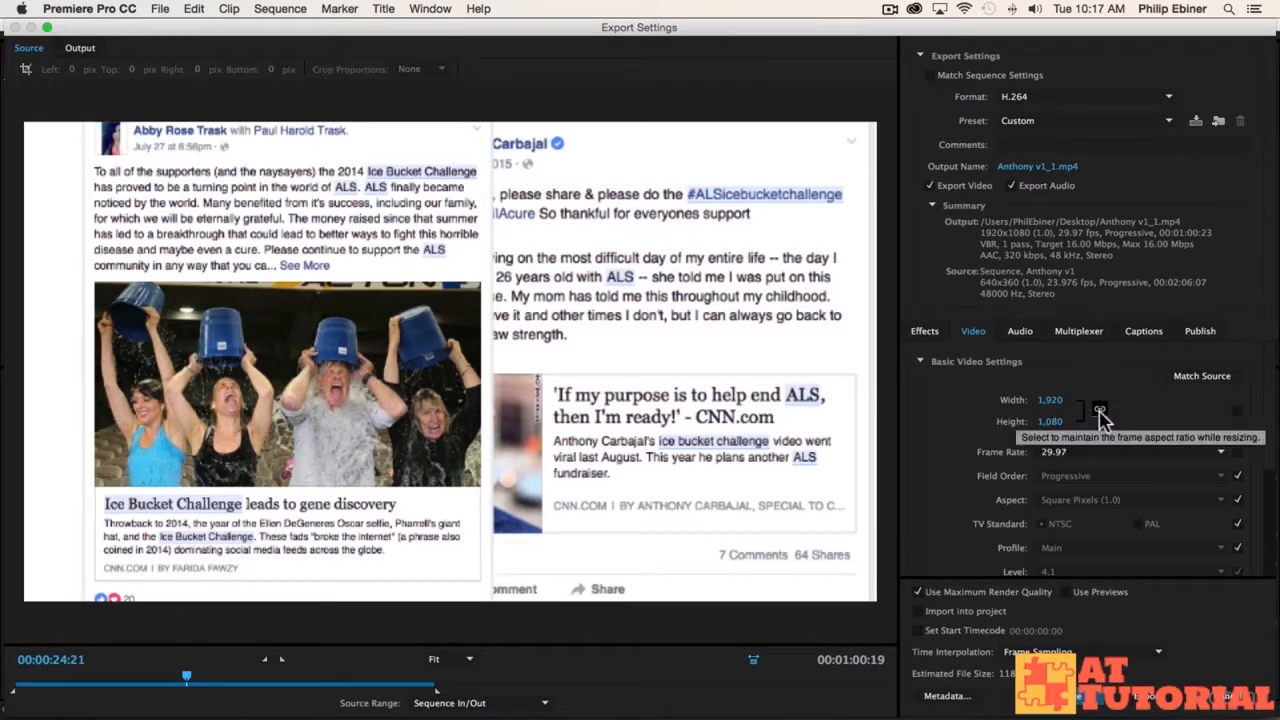
Try a custom frame size with unlinked proportions and a width of 1000, and restore 1920 × 1080 with proportions linked.
click(1099, 409)
click(1051, 400)
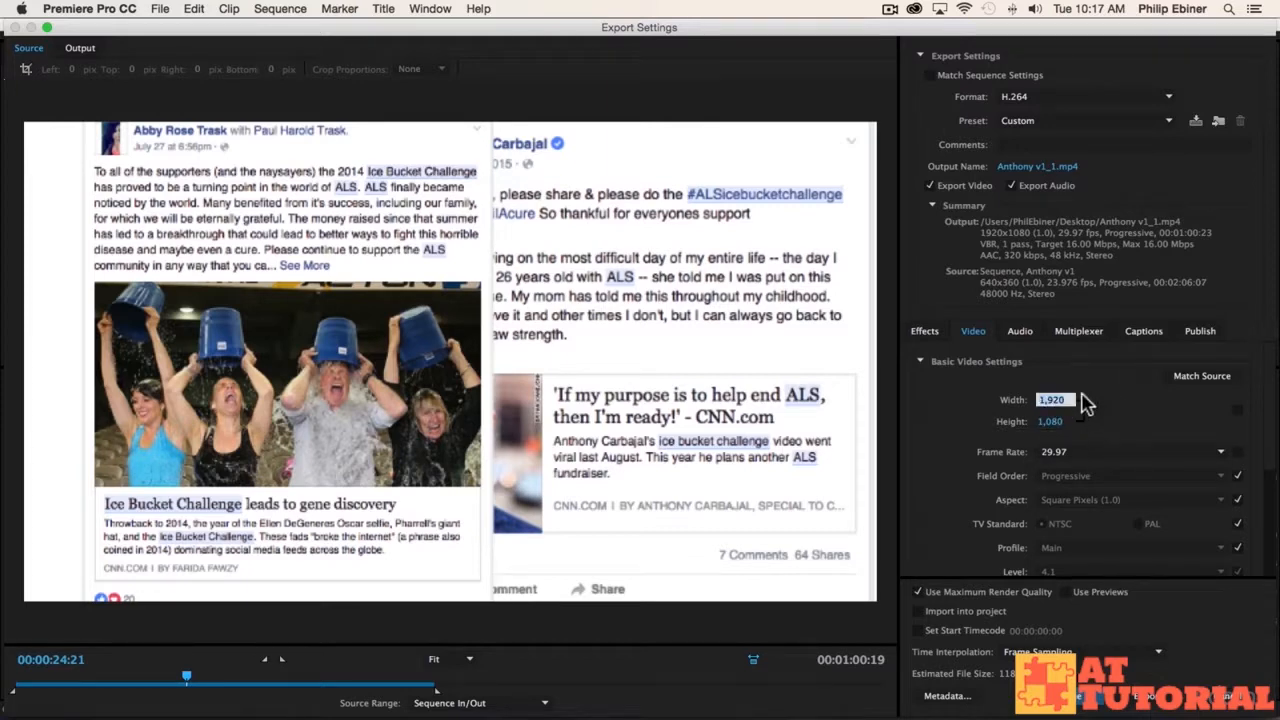
text(1000)
key(Return)
click(1050, 422)
key(Return)
click(1050, 401)
click(1050, 421)
click(1100, 408)
Set the export video frame rate to 23.976.
scroll(1157, 414, down, 2)
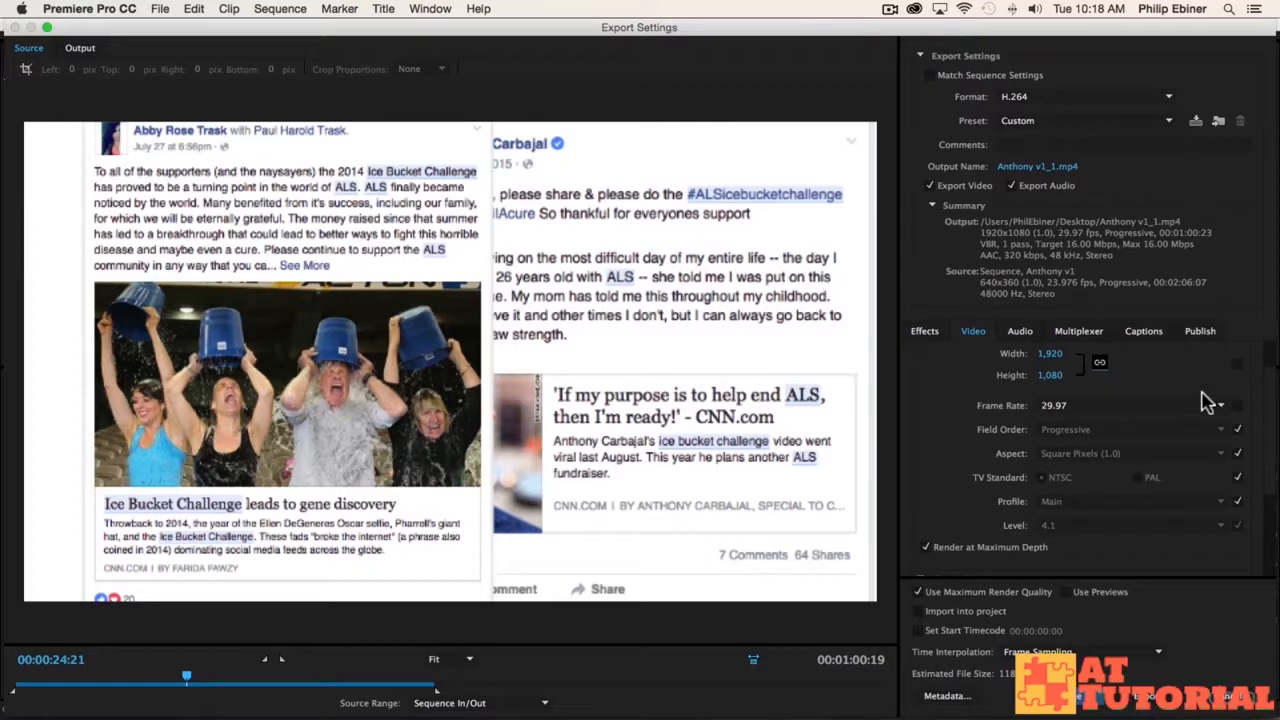
click(1180, 406)
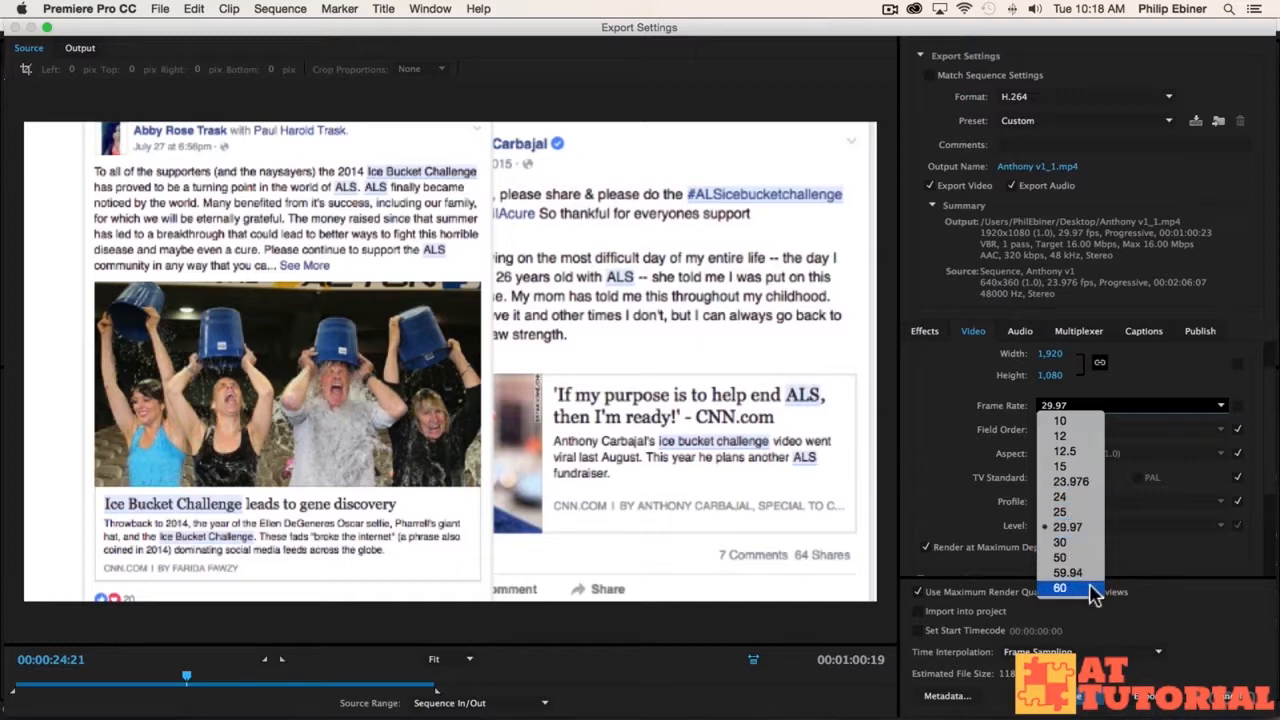
click(1071, 481)
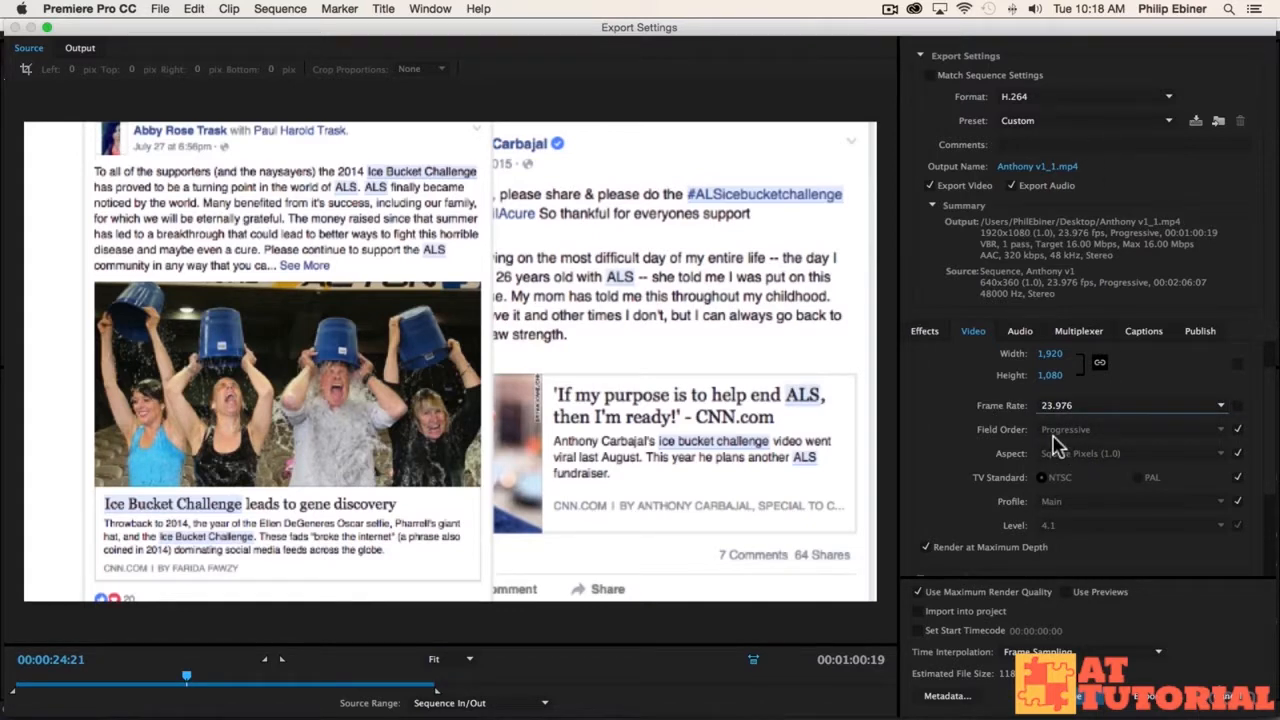
View the Field Order options with source matching off, and match Field Order to the source again.
click(1066, 432)
click(1170, 429)
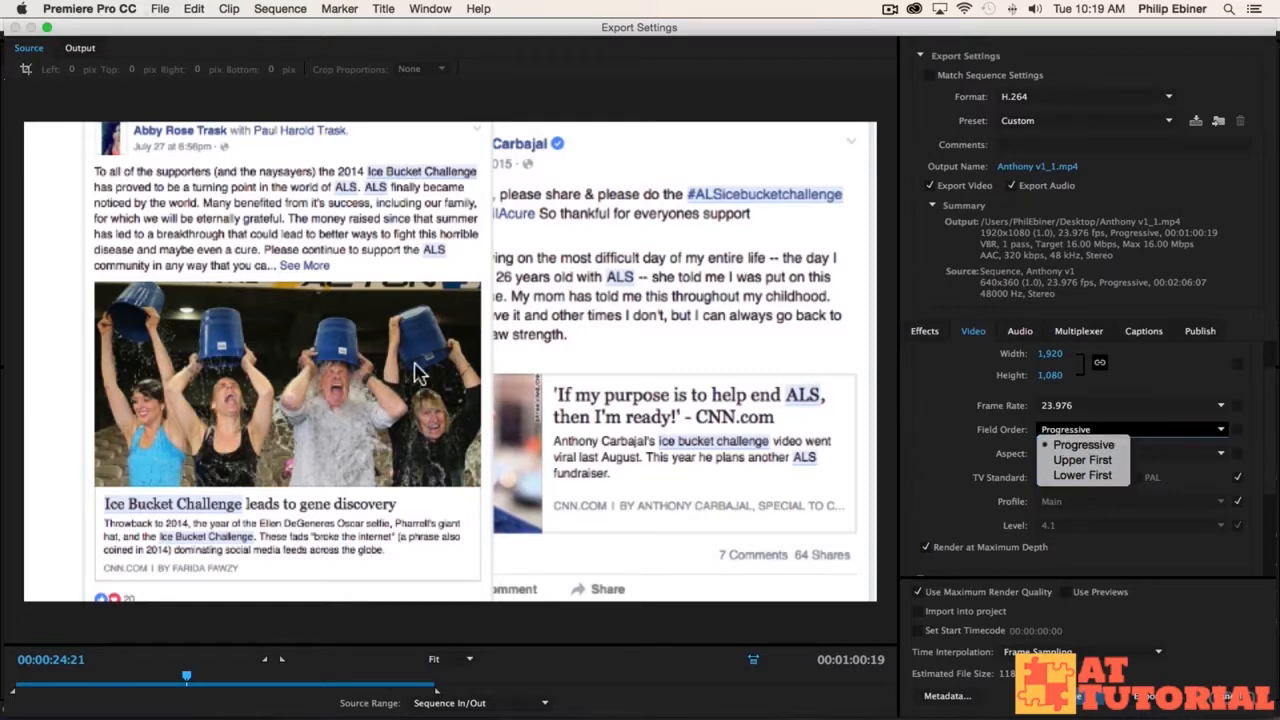
click(1238, 430)
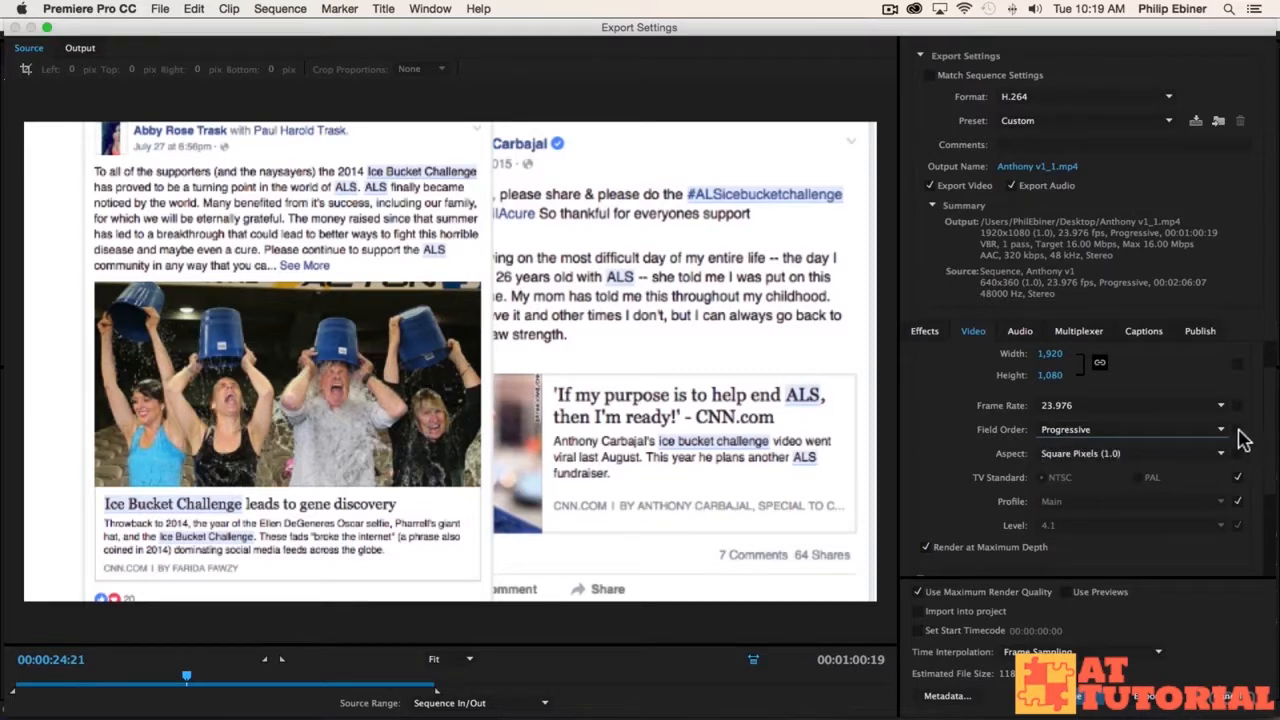
click(1237, 431)
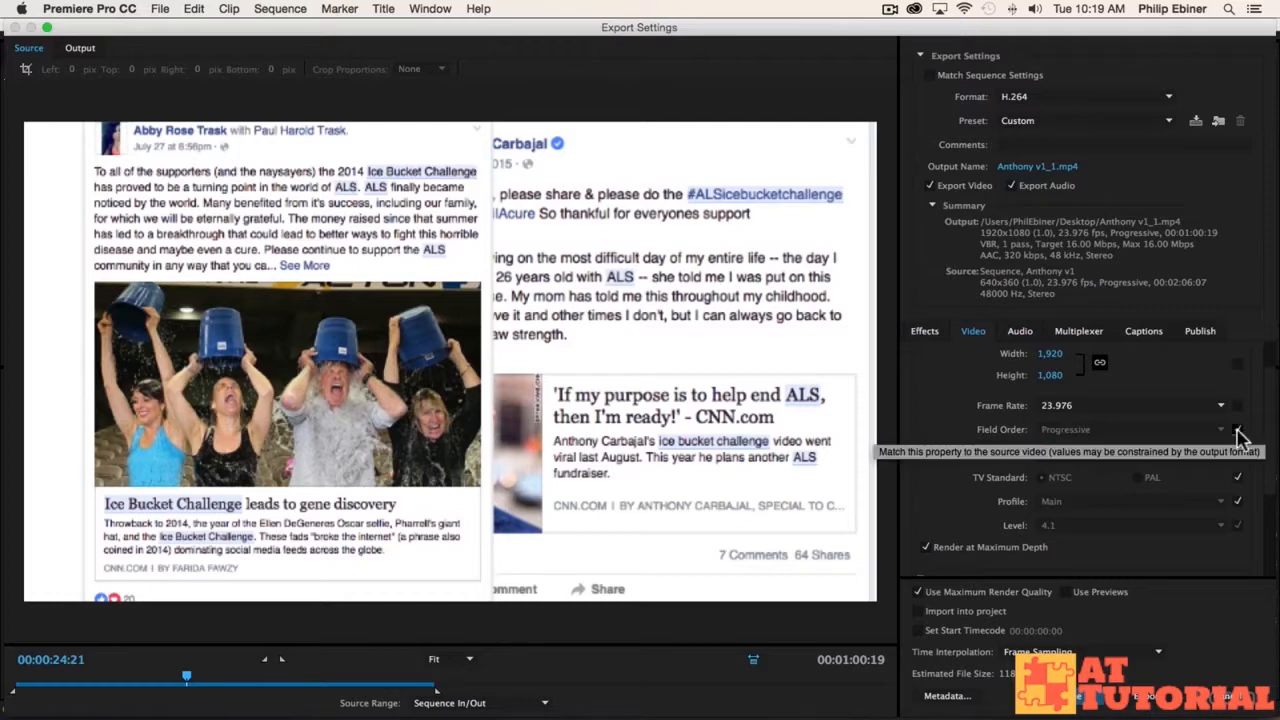
View the pixel aspect options, keeping Square Pixels (1.0), and turn source matching for TV Standard off and back on.
click(1103, 453)
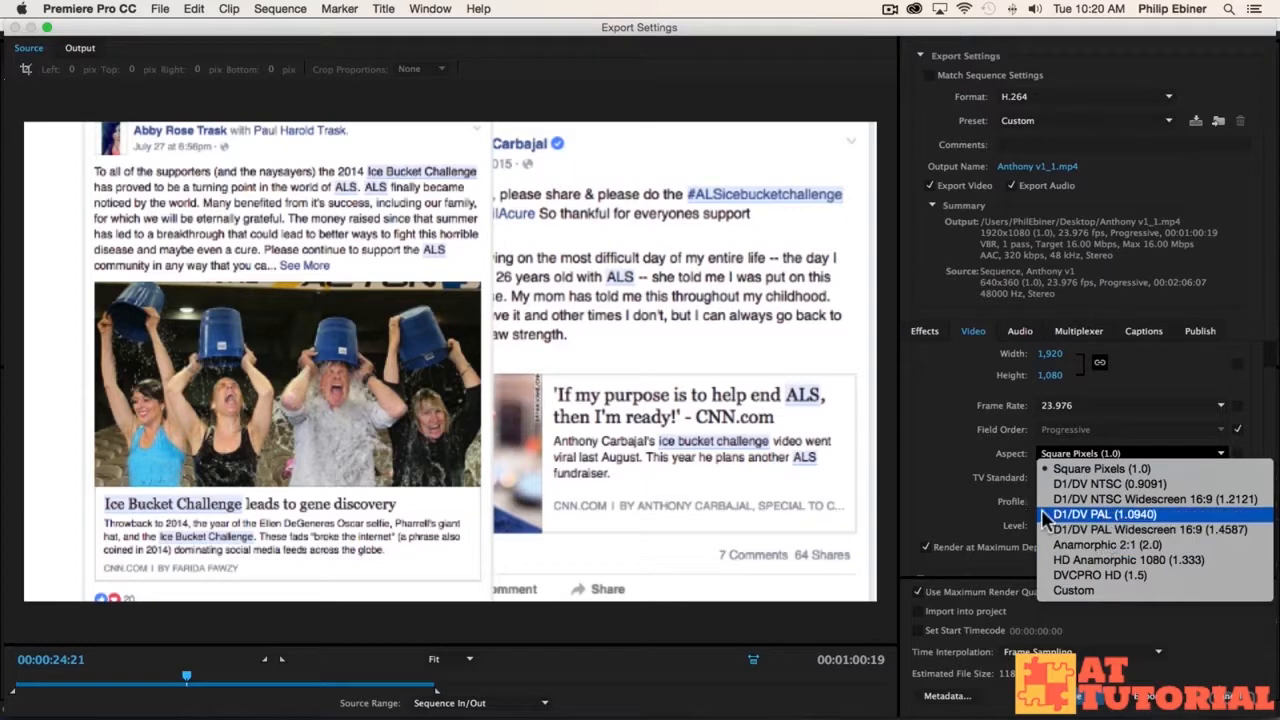
click(930, 443)
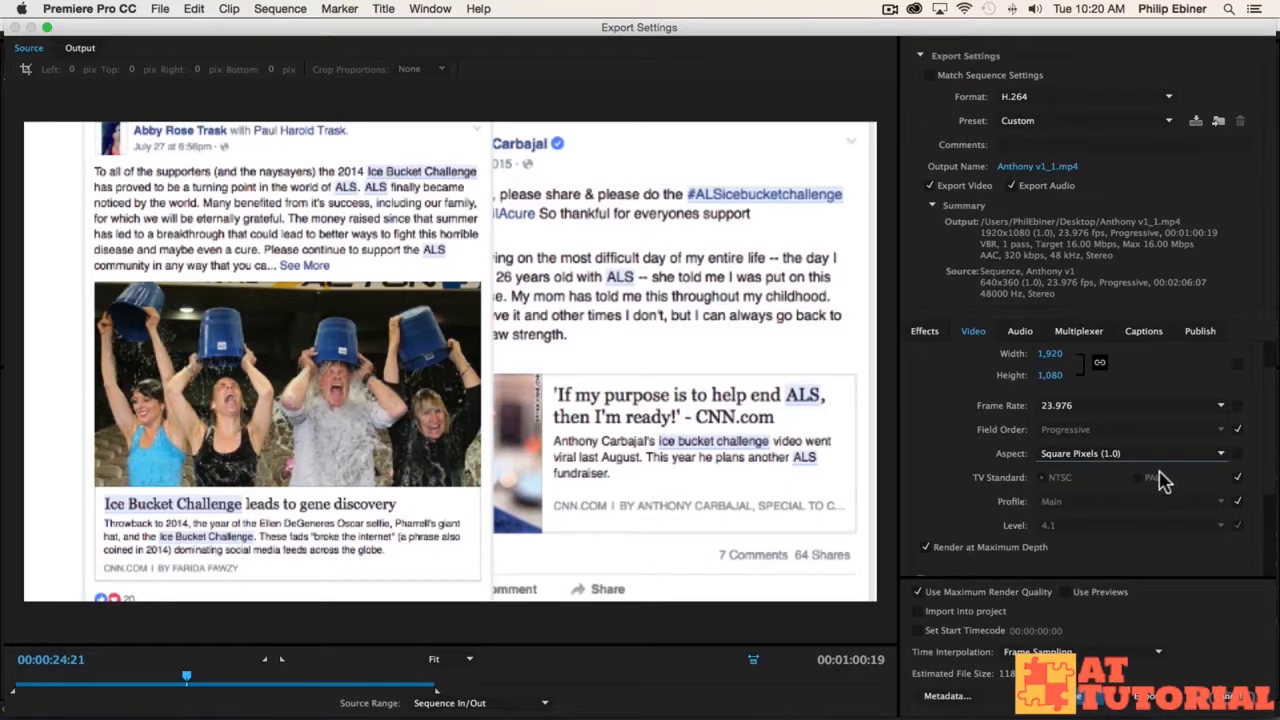
click(1239, 479)
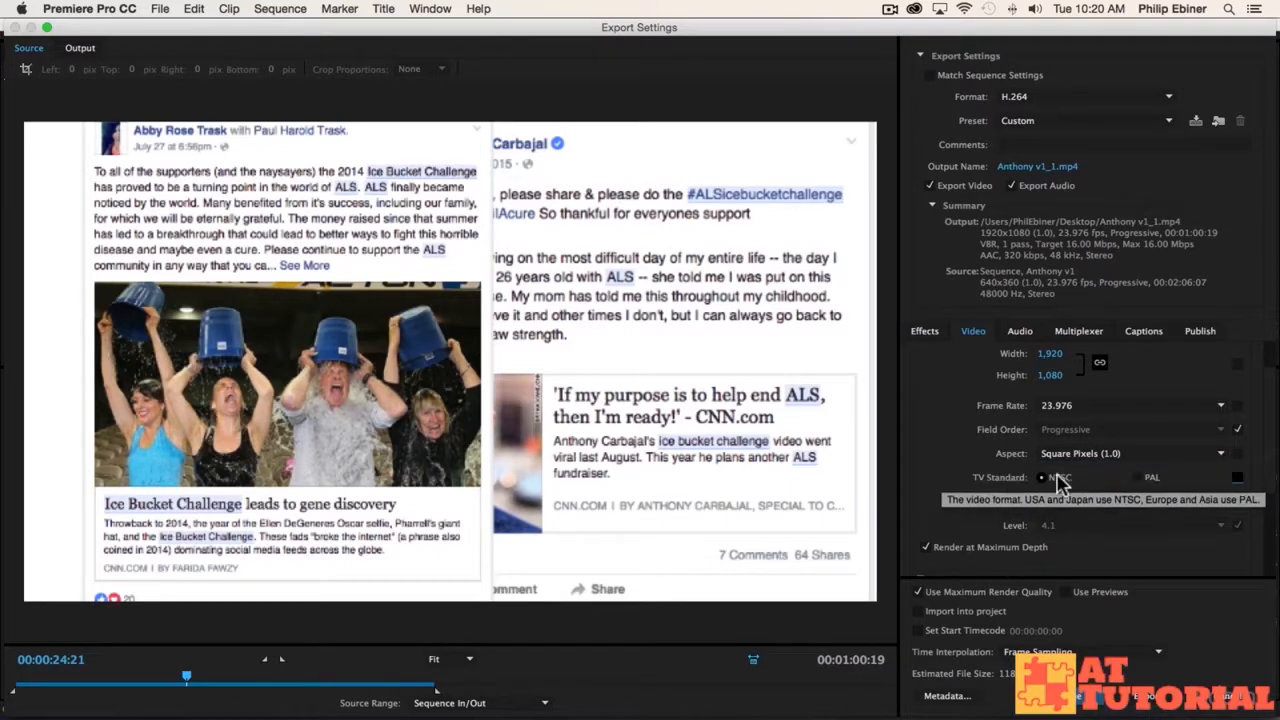
click(1238, 478)
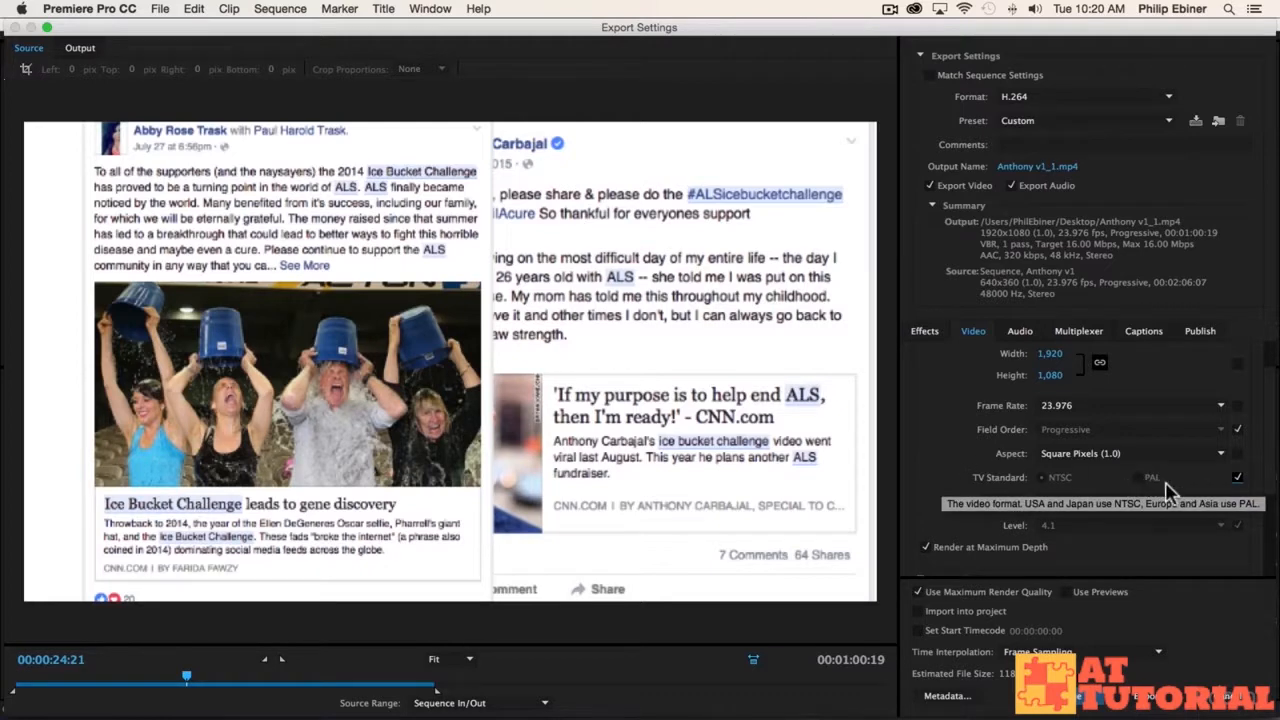
Review the profile, level and maximum depth settings, leaving Render at Maximum Depth on.
scroll(1100, 506, down, 1)
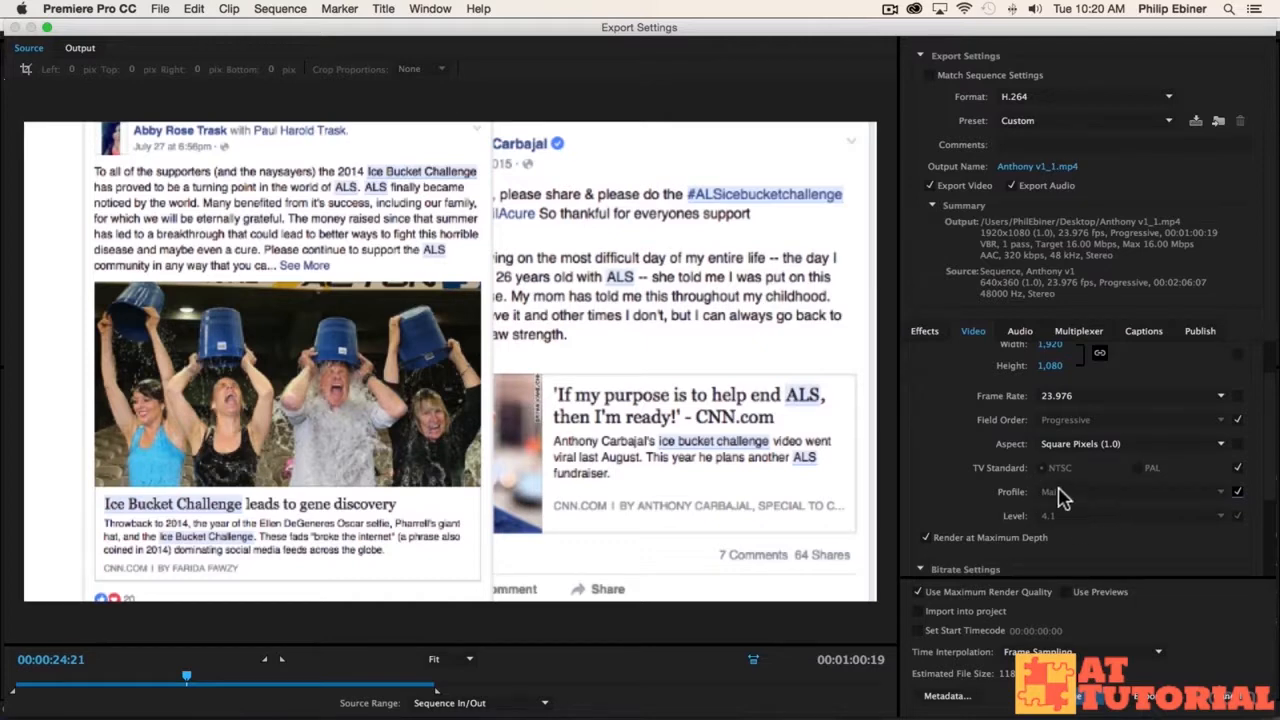
scroll(1060, 500, down, 3)
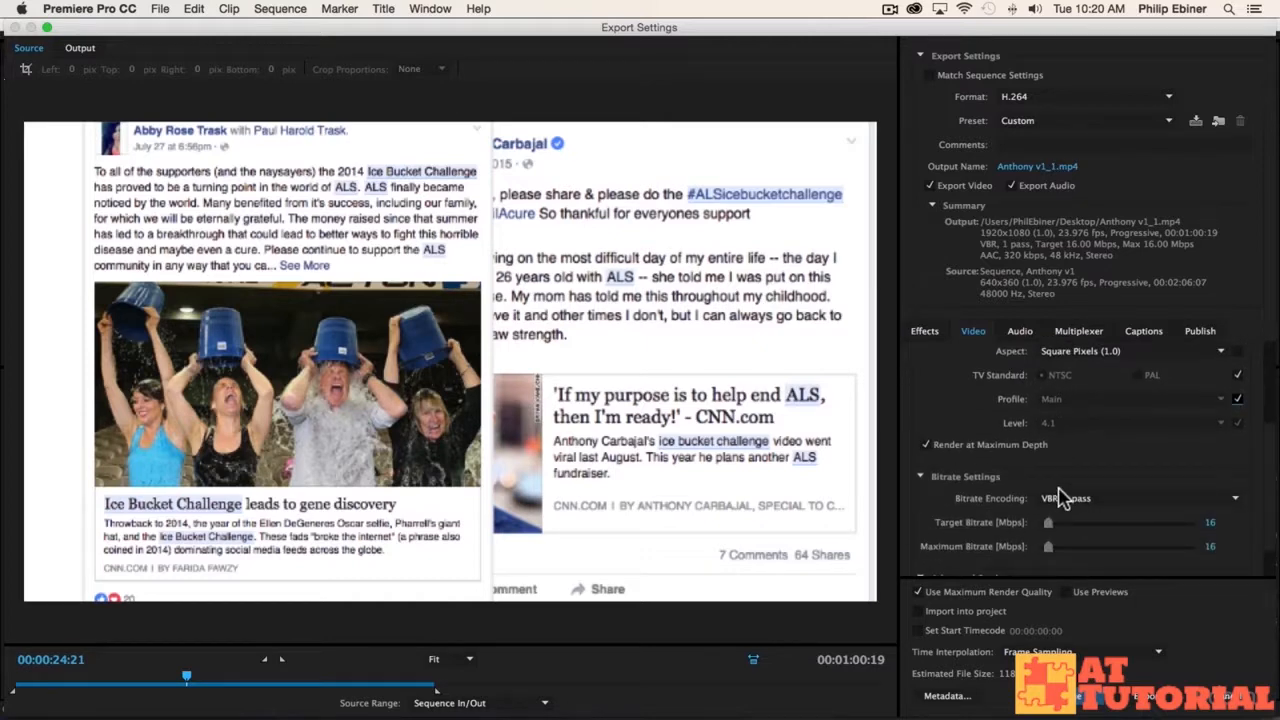
click(926, 445)
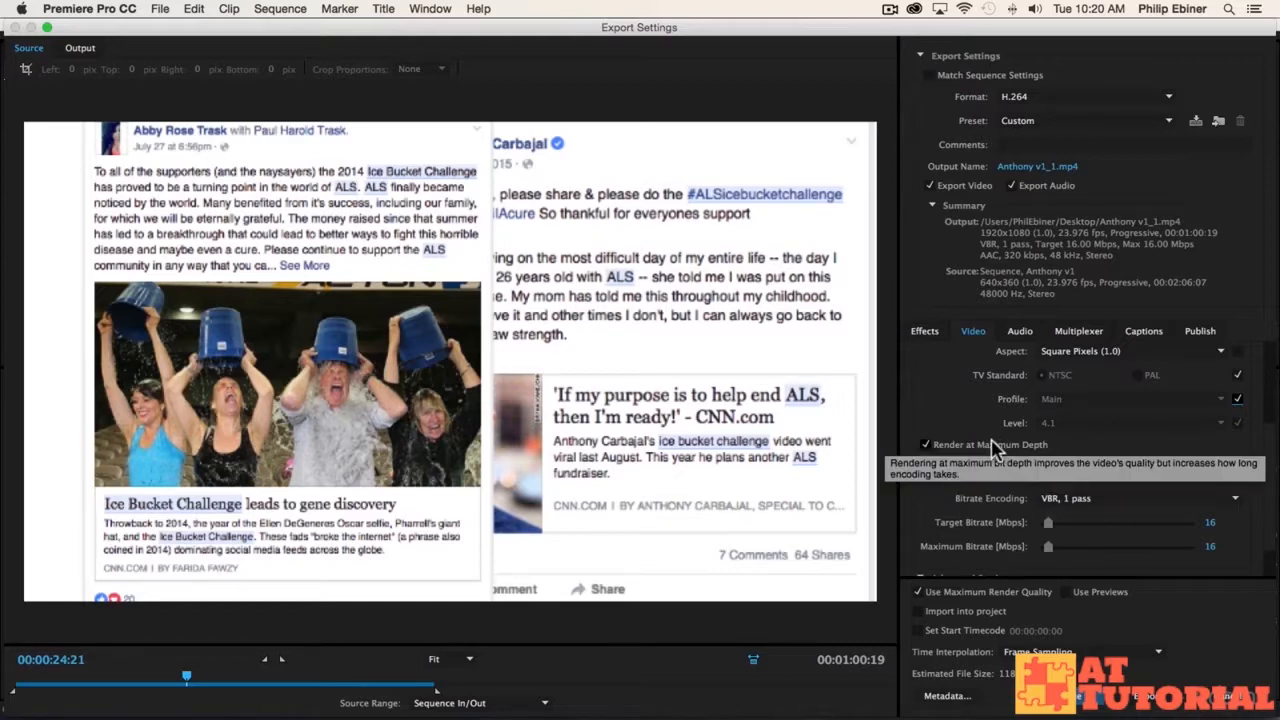
Review the bitrate encoding options and set Bitrate Encoding to VBR, 2 pass.
scroll(924, 455, down, 1)
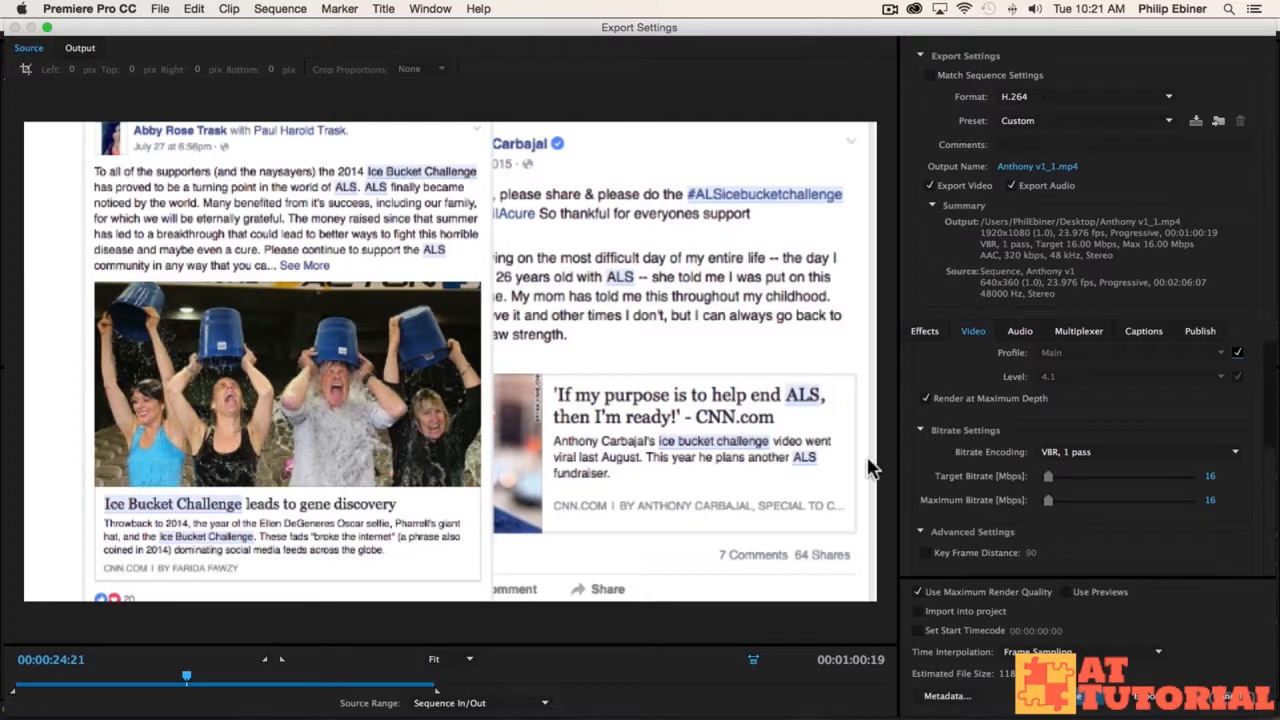
click(1093, 453)
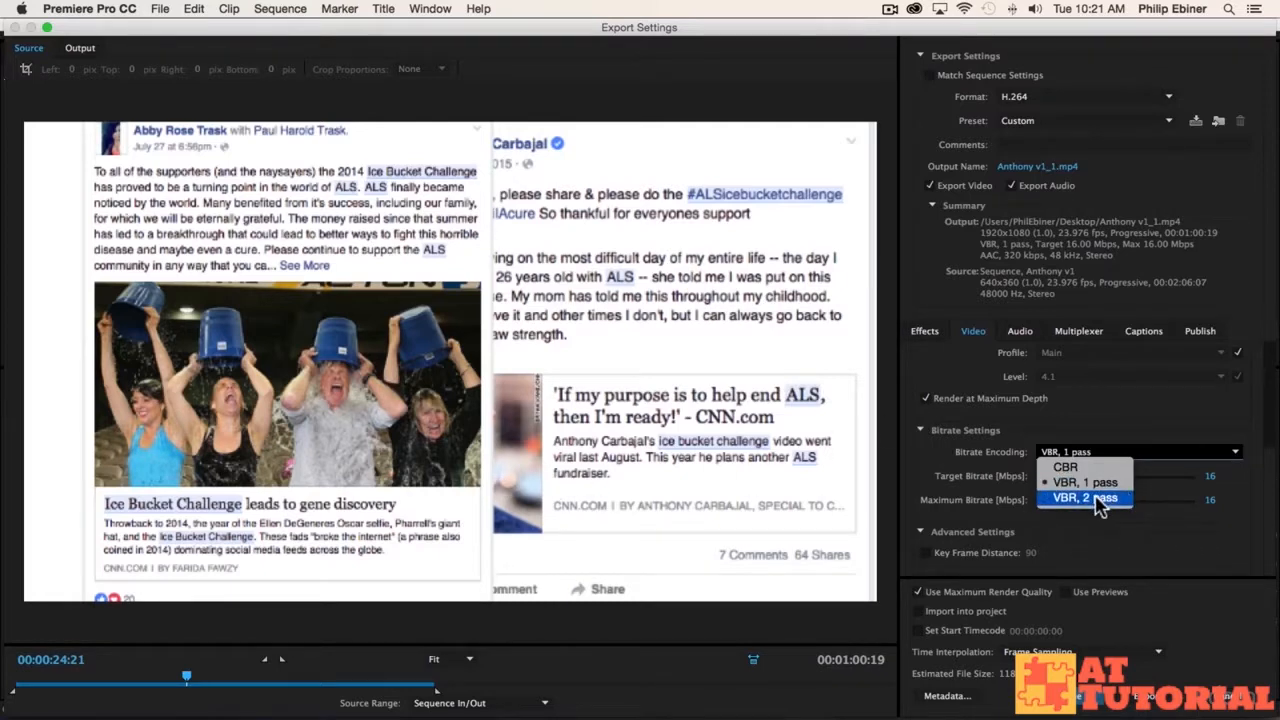
click(1128, 452)
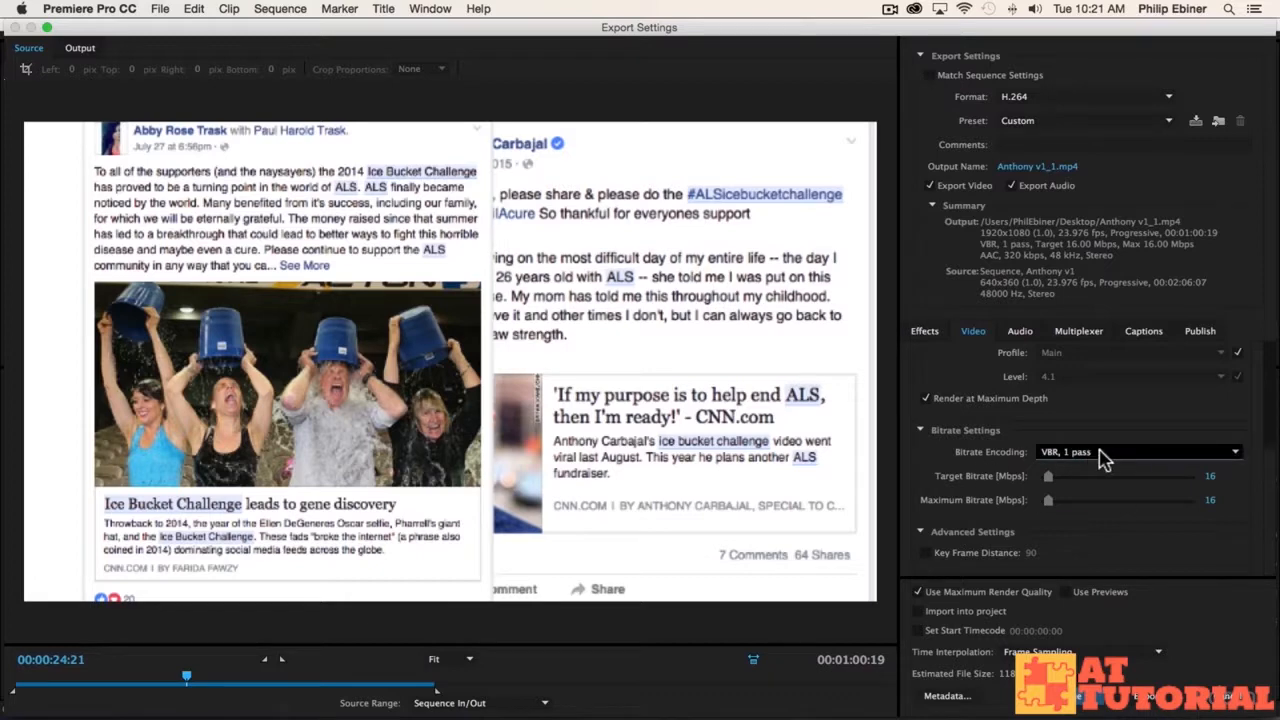
click(1106, 455)
click(1085, 500)
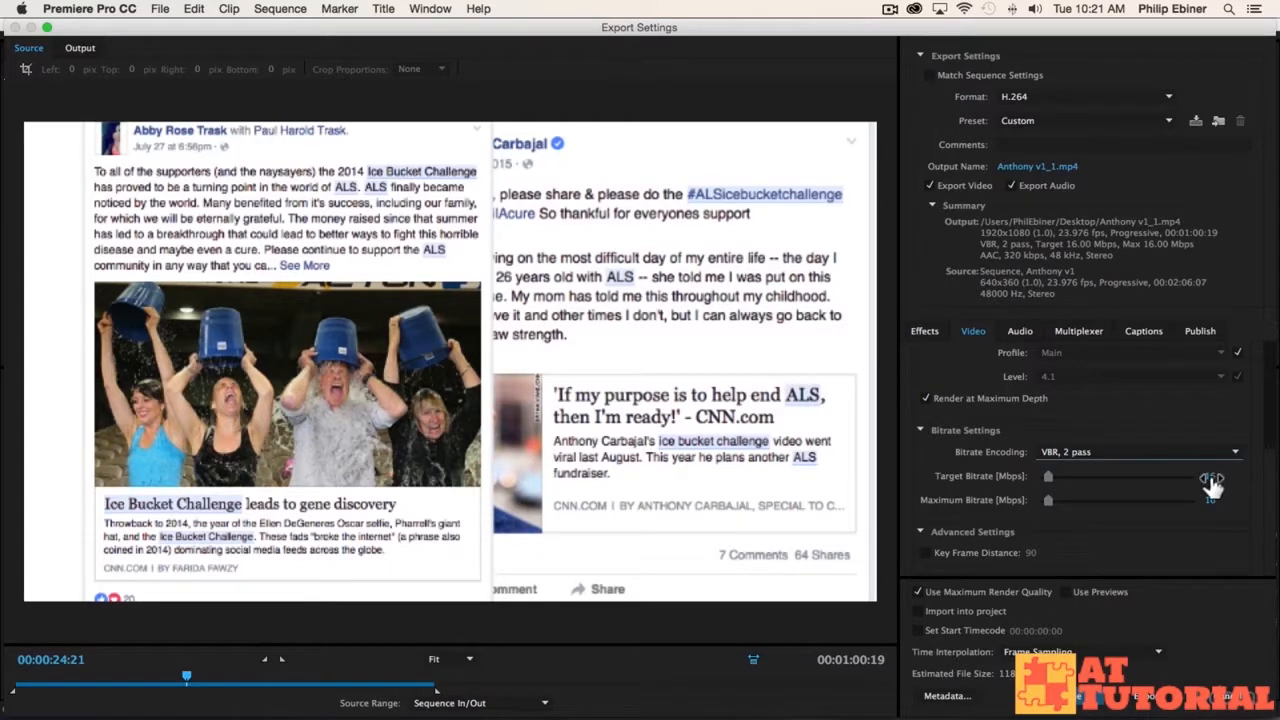
Try lower and higher target bitrates, and set both the target and maximum bitrate back to 16 Mbps.
drag(1052, 486, 1046, 487)
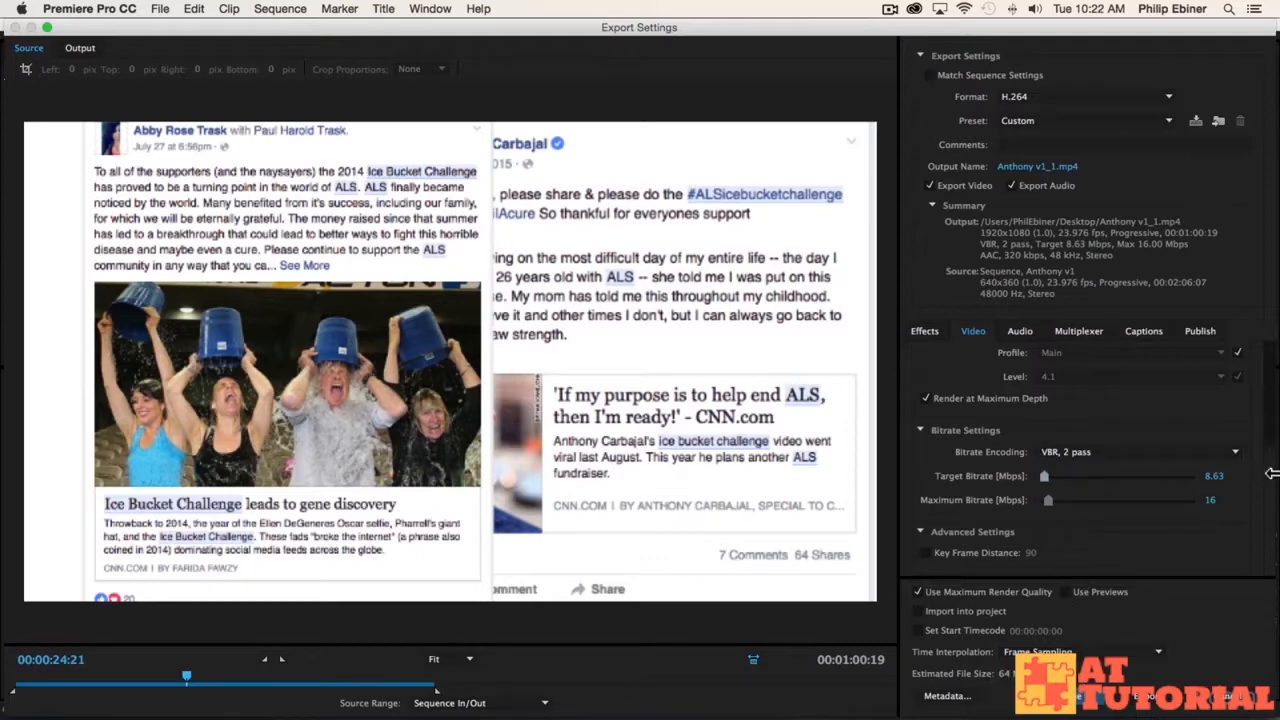
mouse_move(1047, 478)
mouse_down()
mouse_move(1058, 490)
mouse_move(1049, 483)
mouse_up()
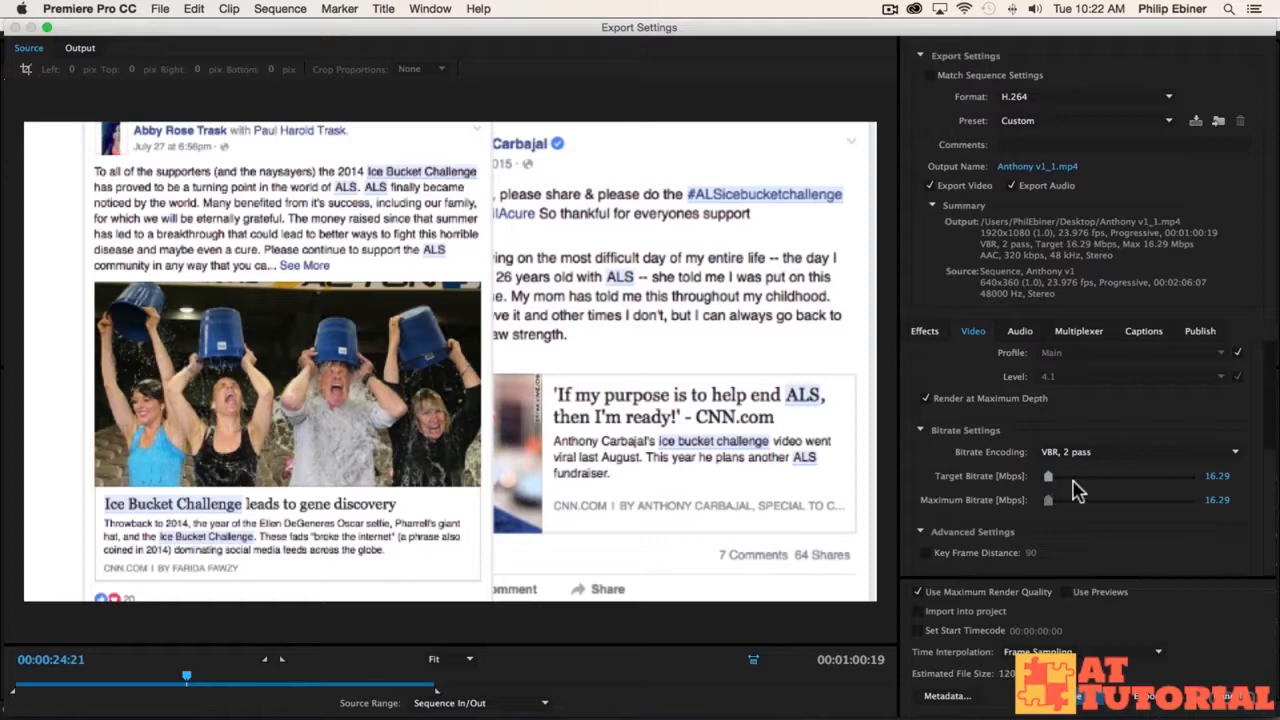
click(1222, 477)
key(Return)
click(1219, 501)
text(16)
key(Return)
Review the audio format options, keeping AAC as the audio format.
click(1020, 331)
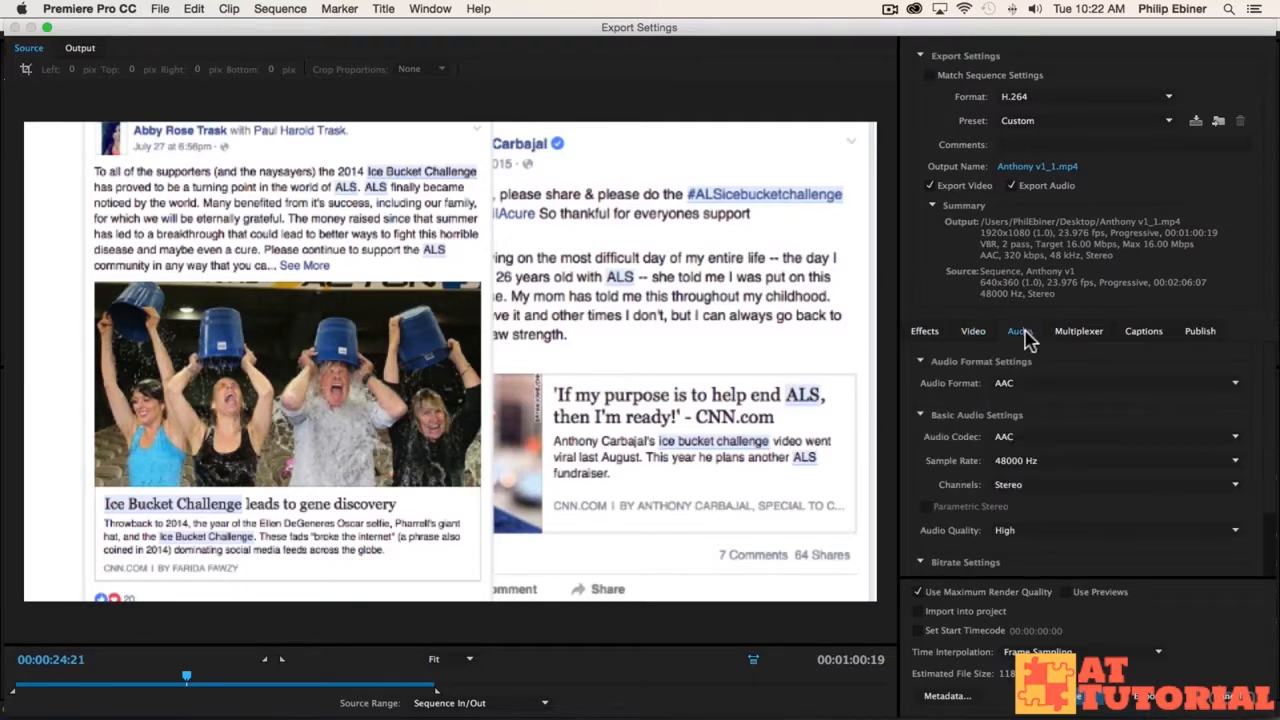
click(995, 384)
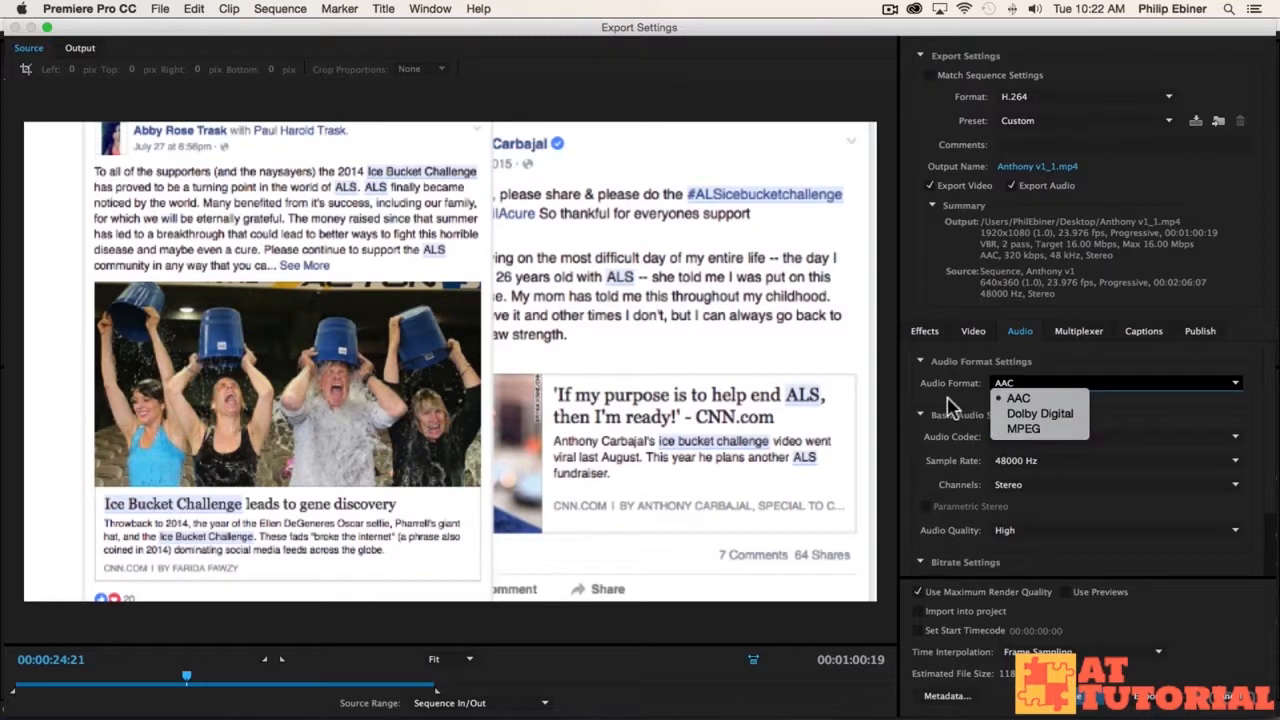
click(1040, 378)
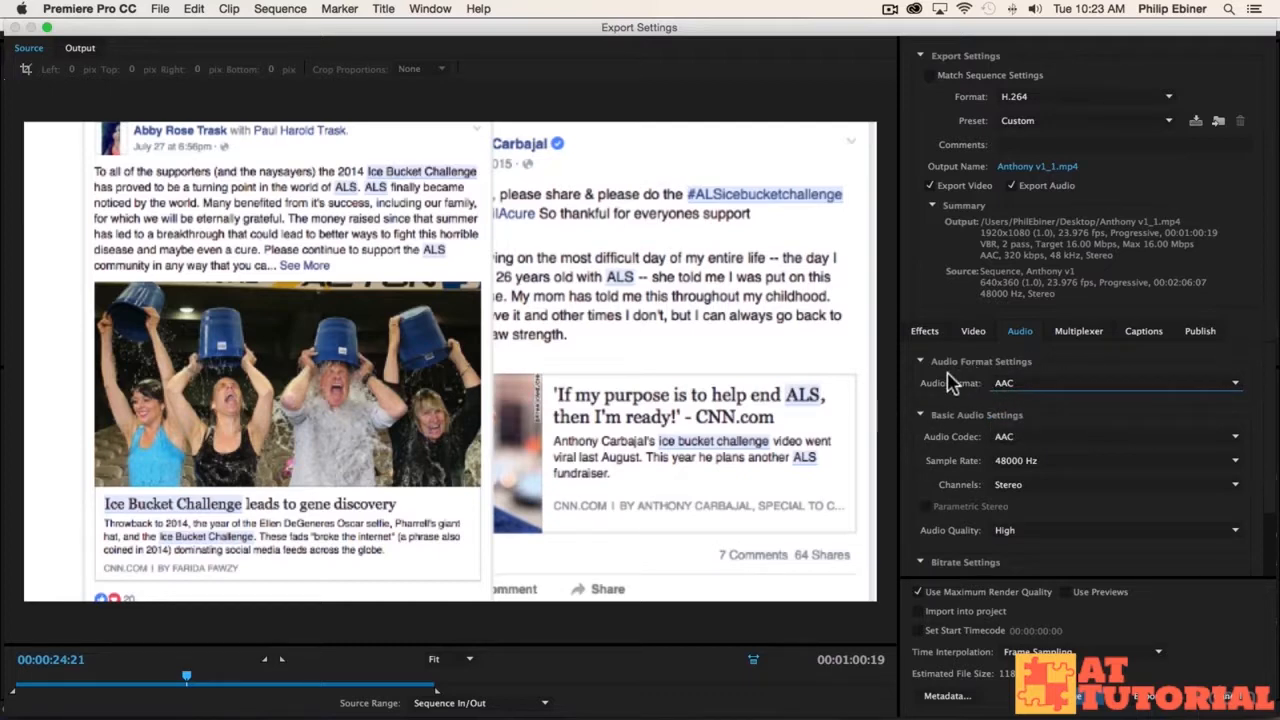
Review the sample rate and channel options, keeping 48000 Hz and Stereo.
scroll(1012, 405, down, 2)
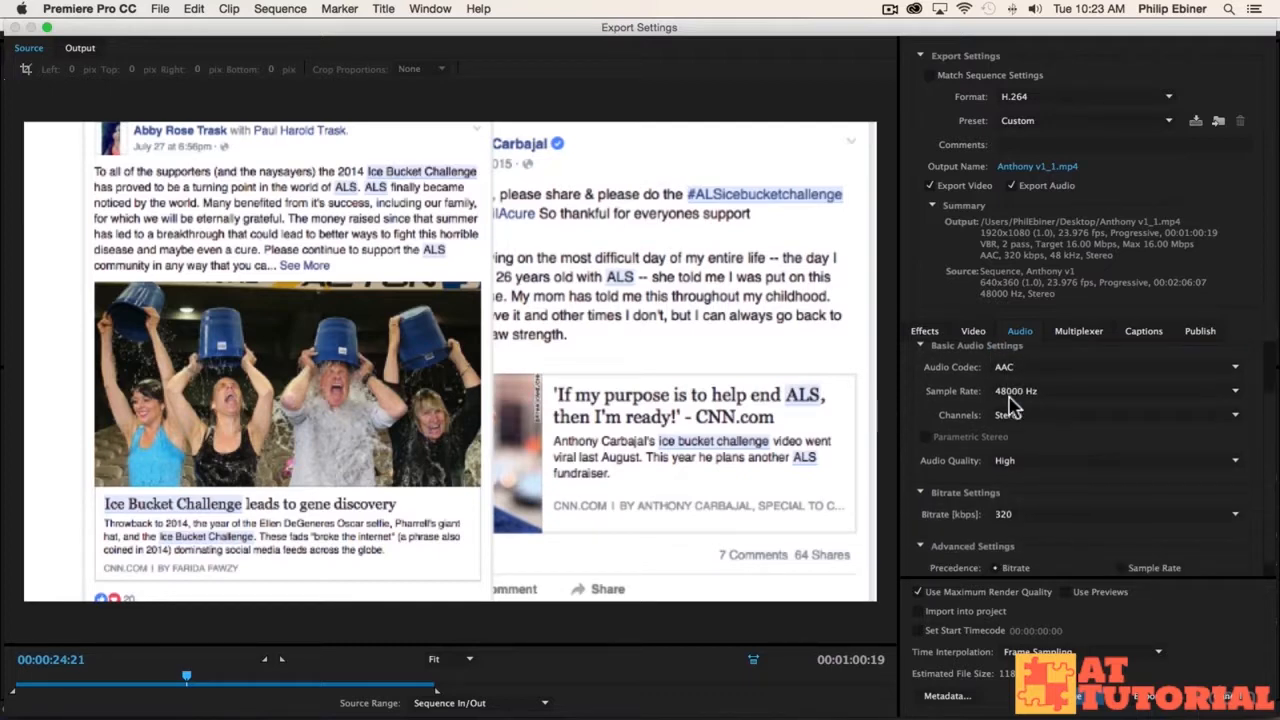
scroll(1012, 405, up, 1)
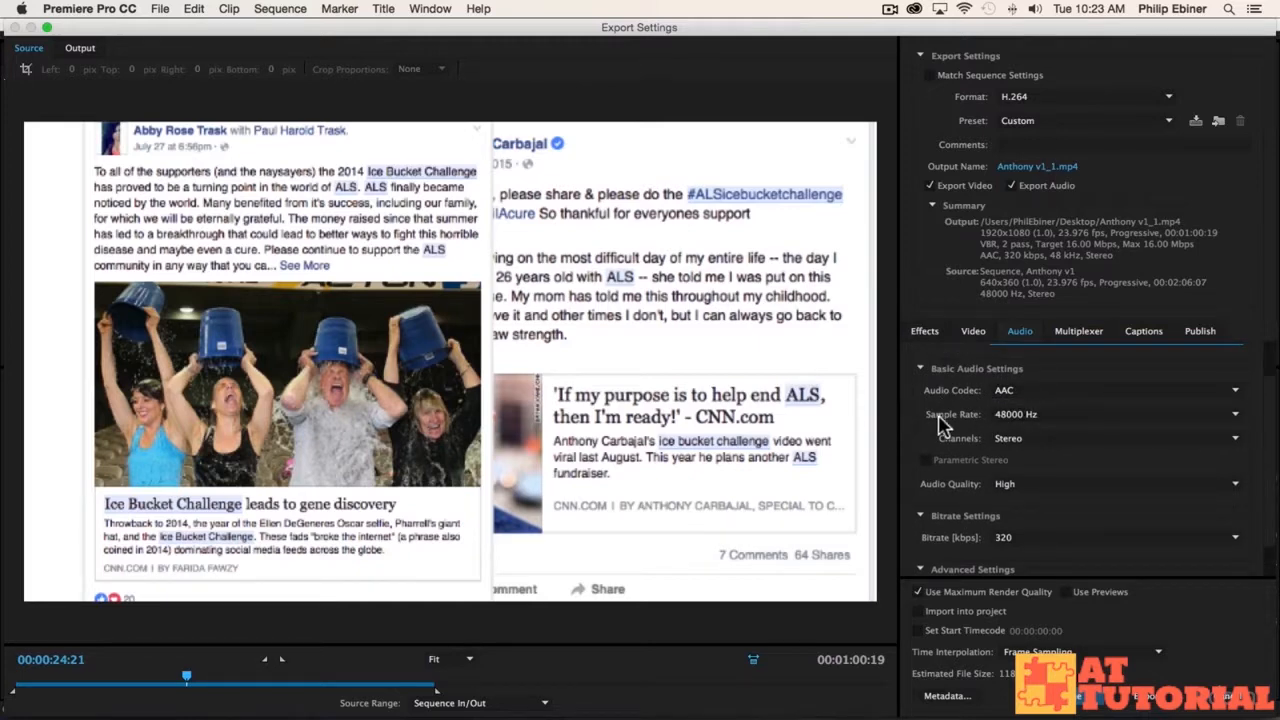
click(1048, 418)
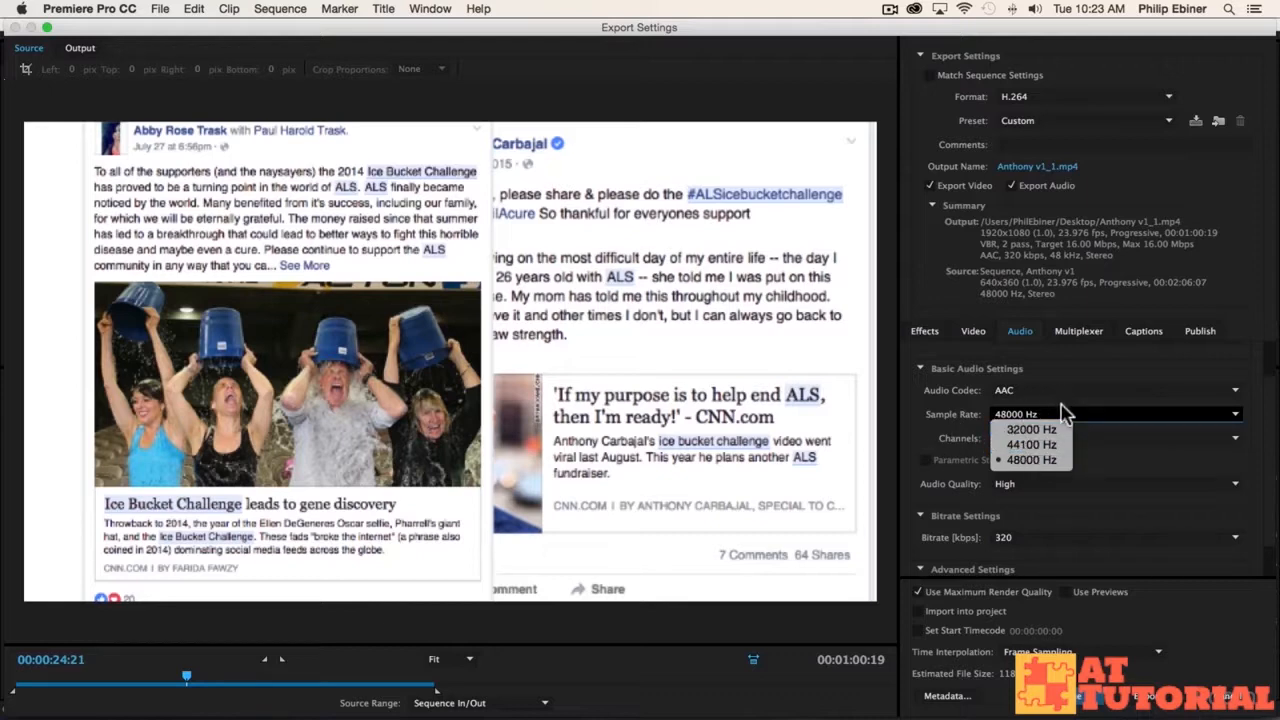
click(958, 413)
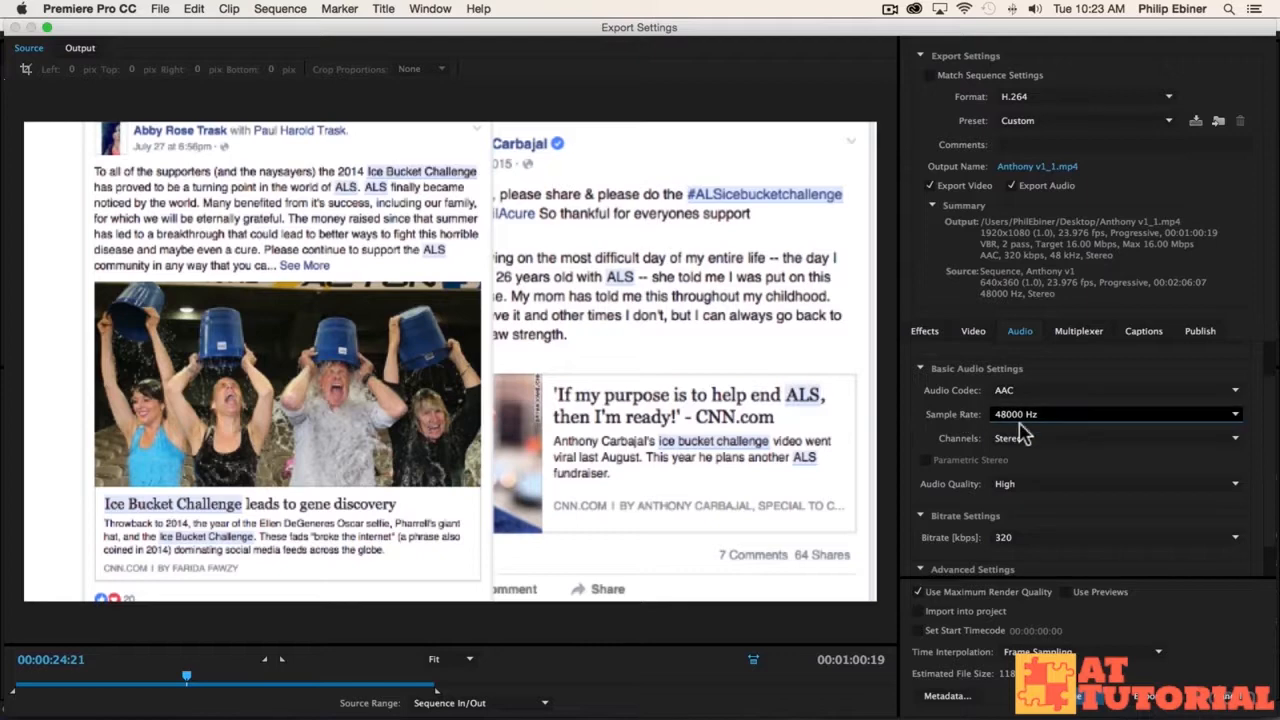
click(1048, 443)
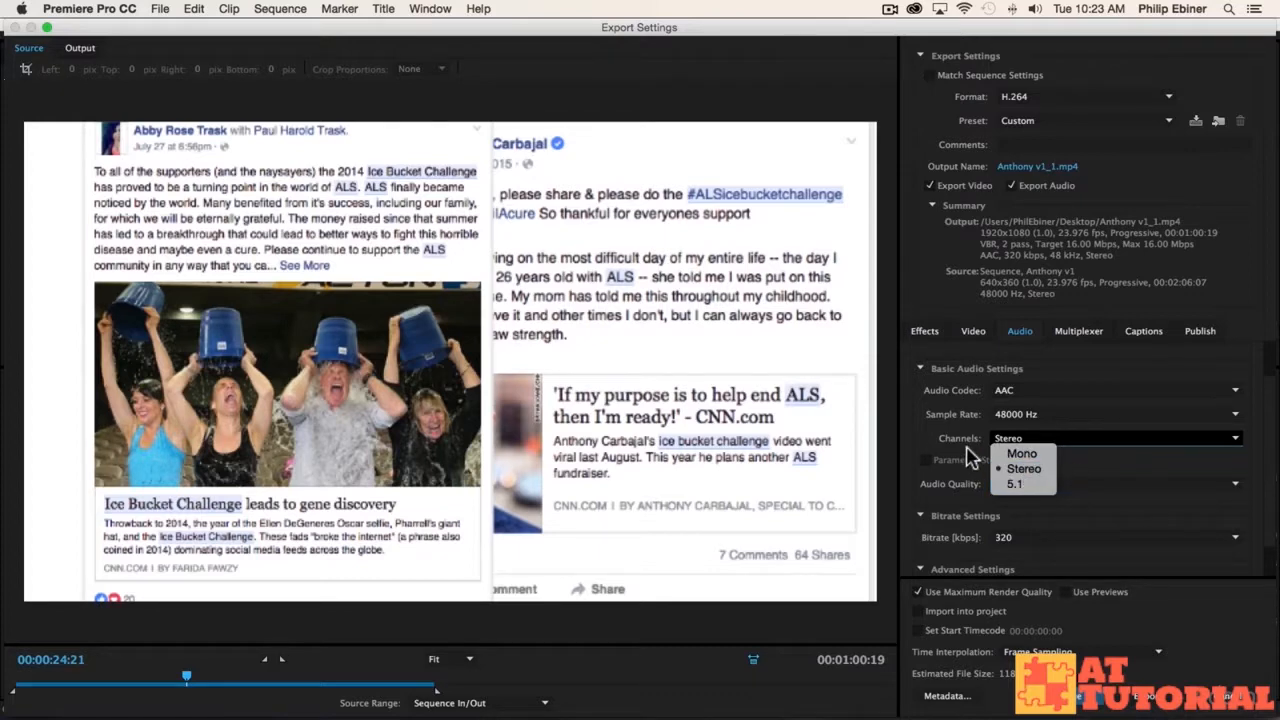
click(925, 440)
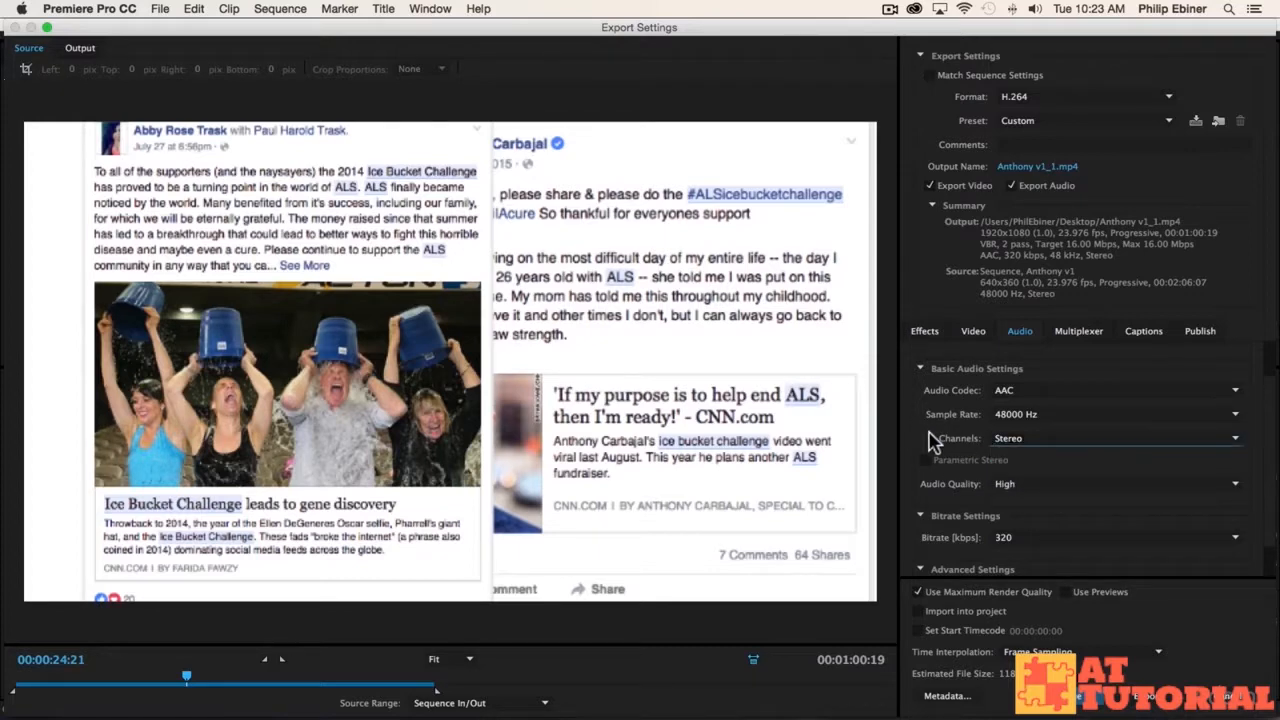
Review the audio quality and audio bitrate options, keeping High quality and 320 kbps.
click(1008, 484)
click(940, 503)
scroll(950, 515, down, 1)
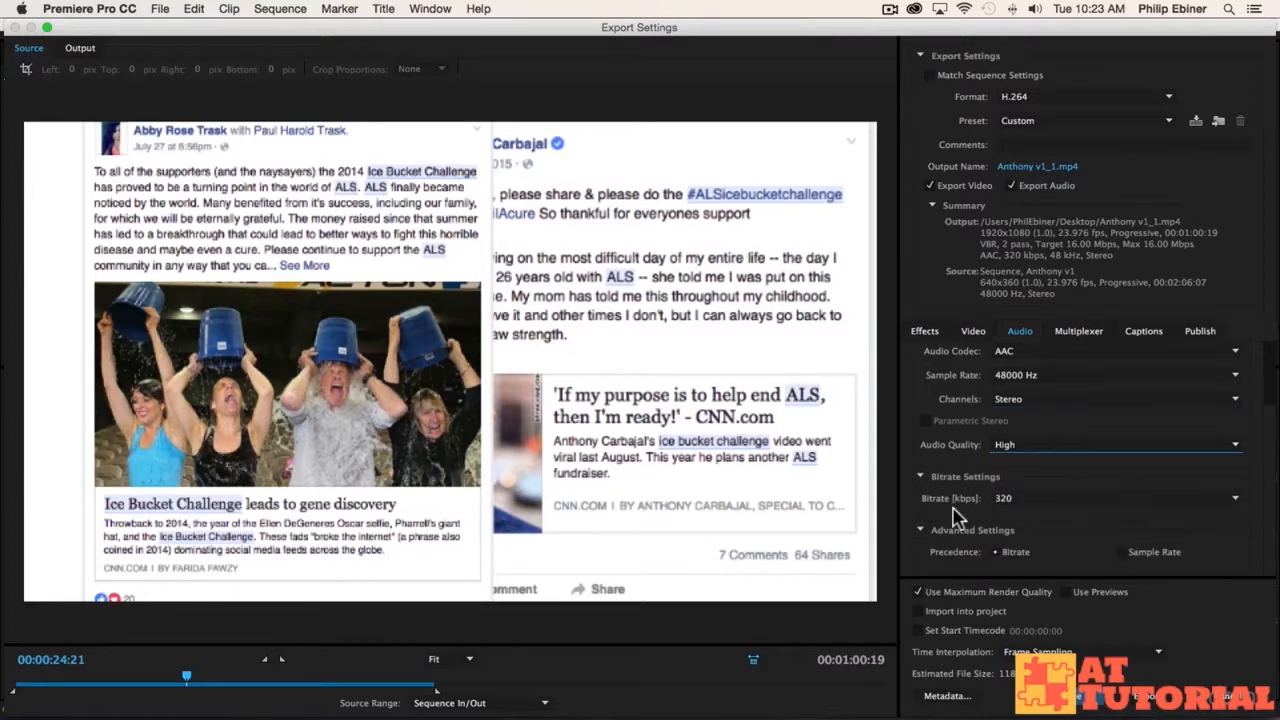
click(1014, 498)
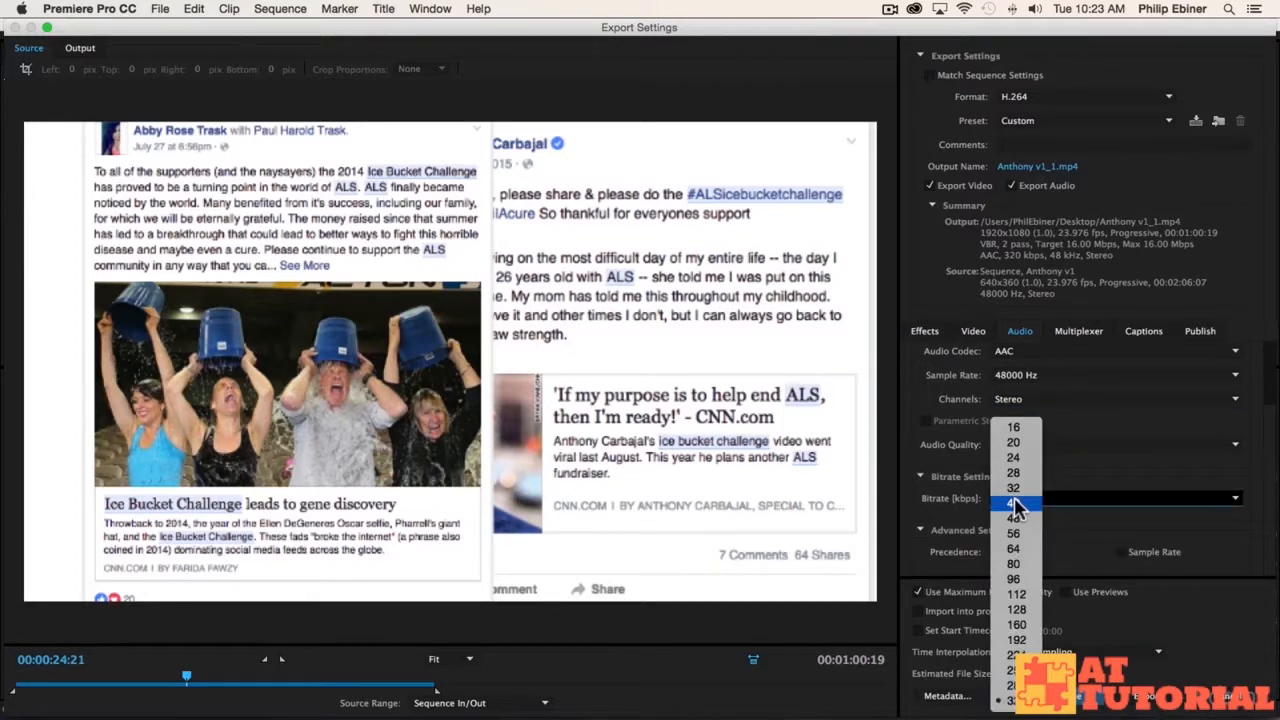
click(958, 495)
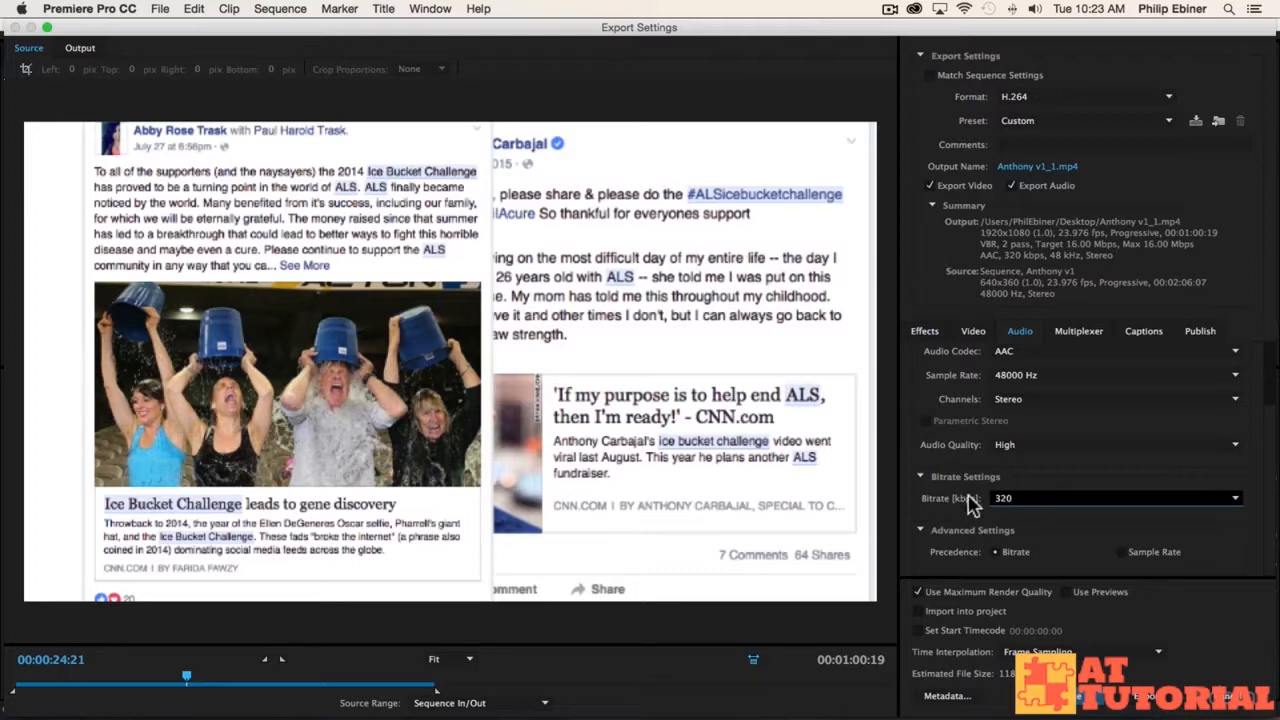
scroll(955, 500, up, 1)
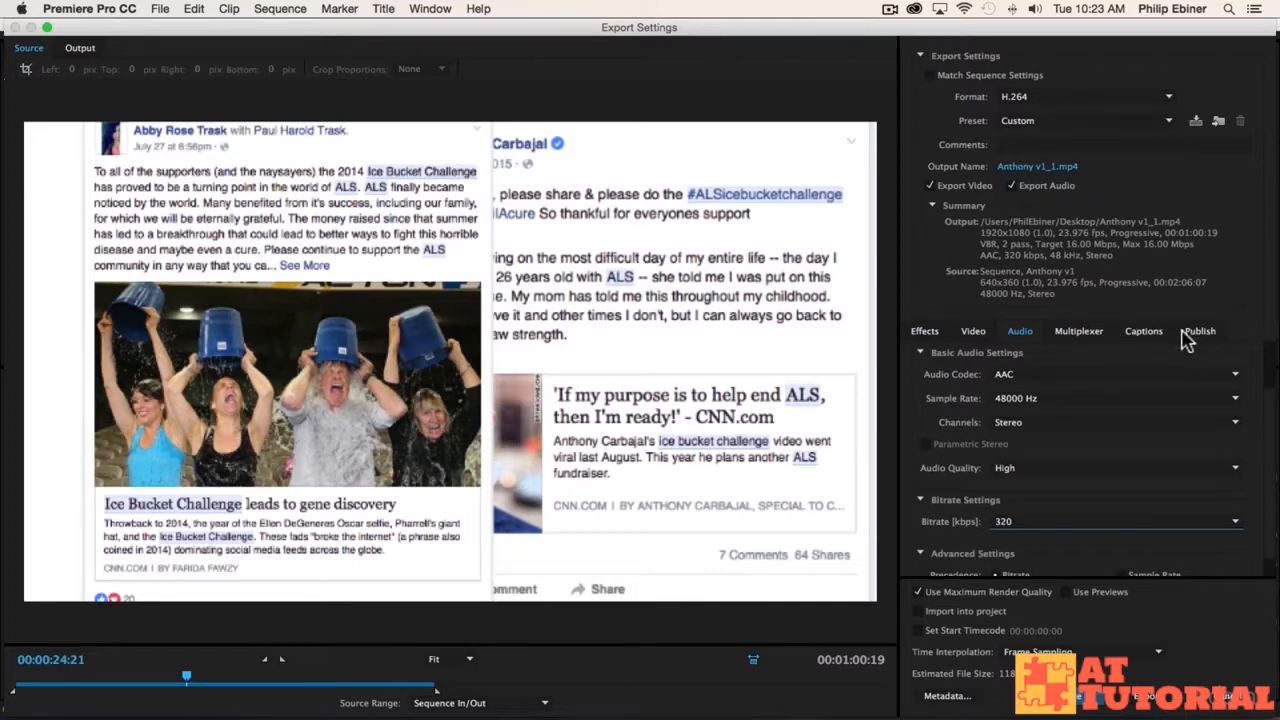
Examine the captions settings and the publishing destinations, turning Facebook publishing on and back off.
click(1212, 333)
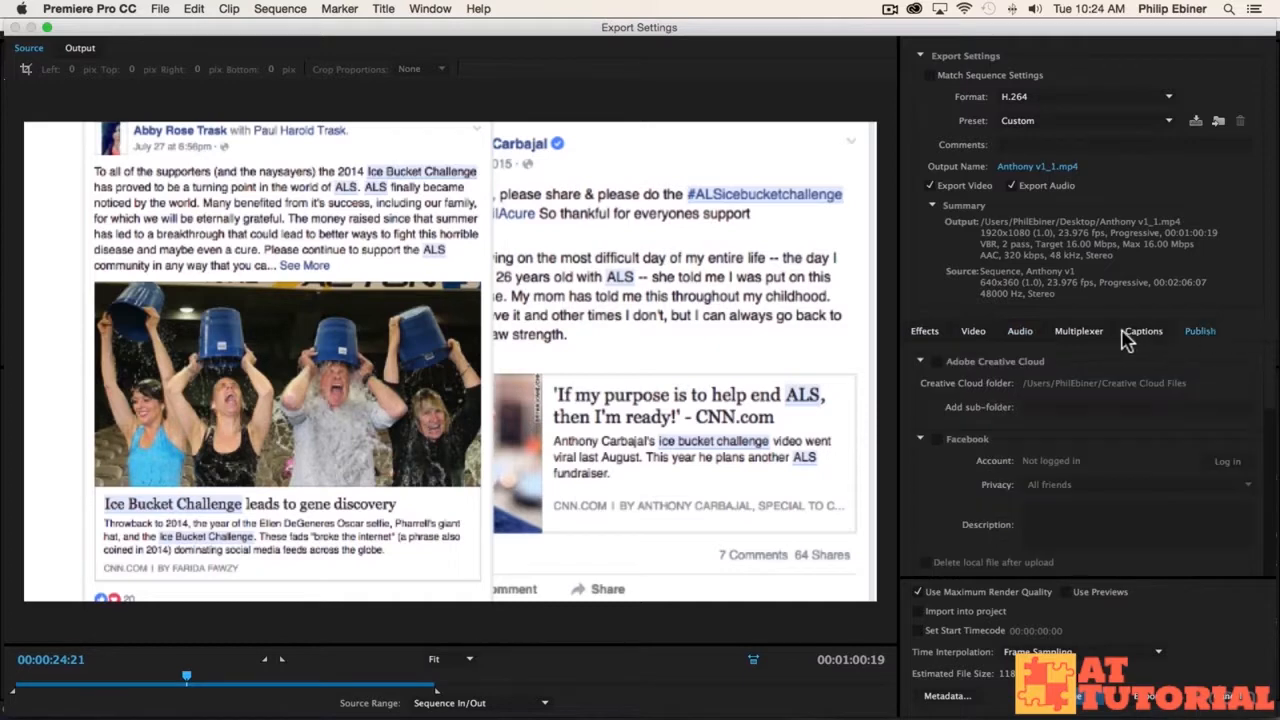
click(1138, 334)
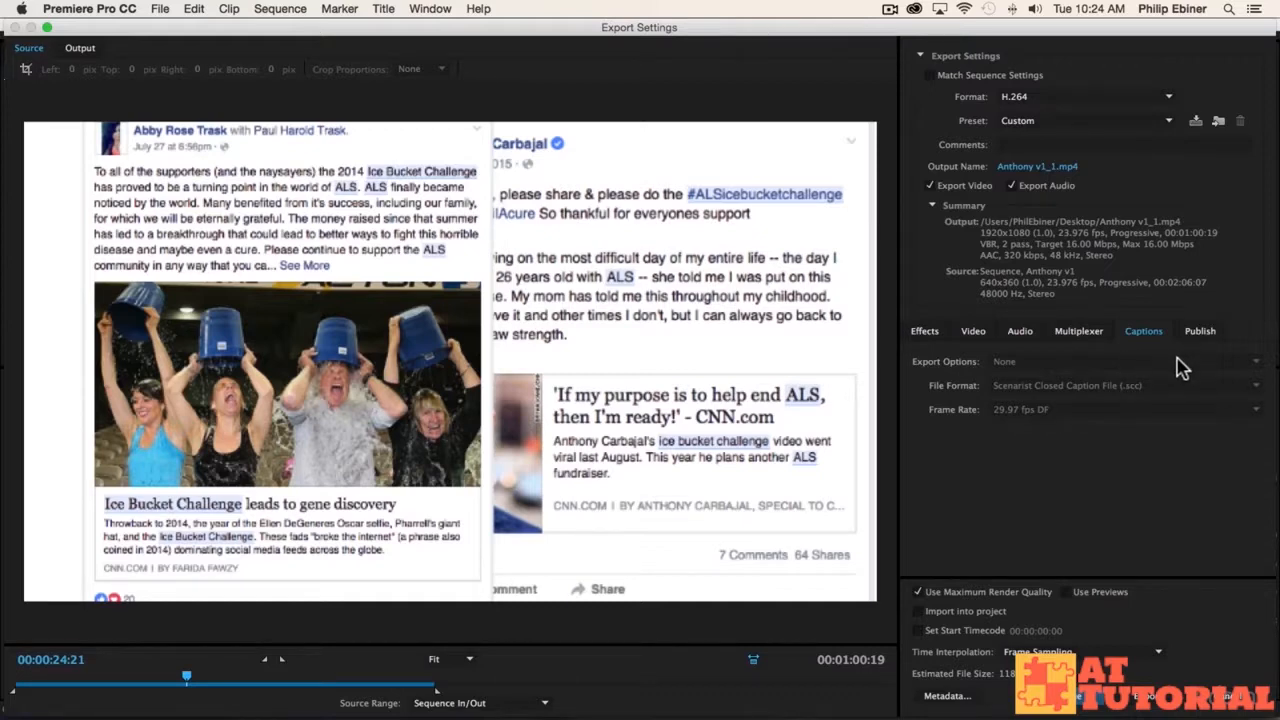
click(1196, 333)
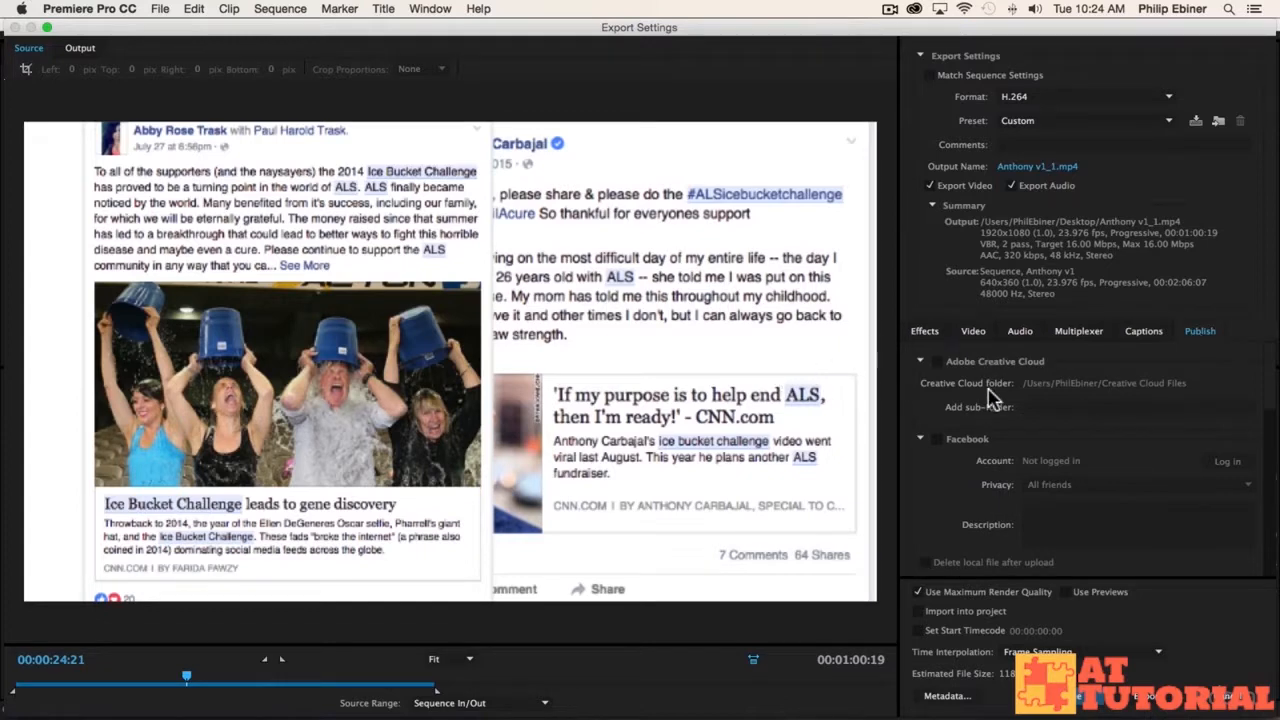
scroll(978, 400, down, 2)
scroll(975, 400, down, 3)
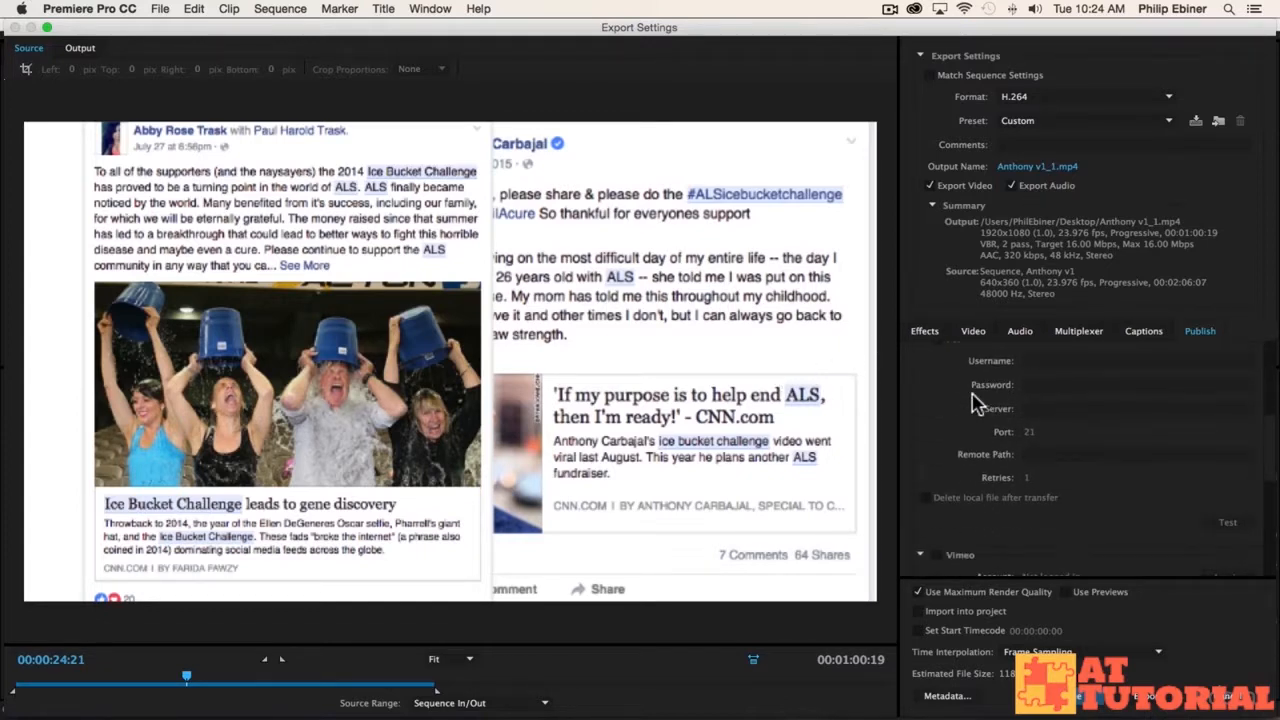
scroll(975, 400, up, 6)
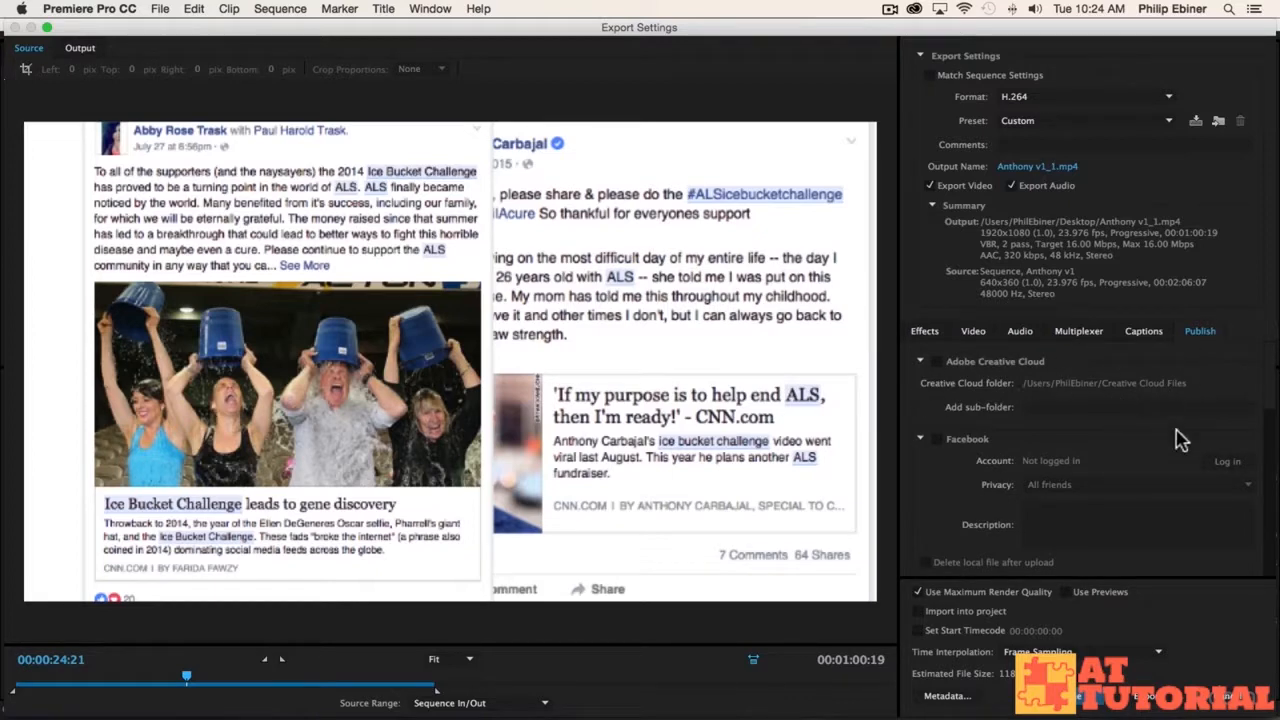
click(937, 439)
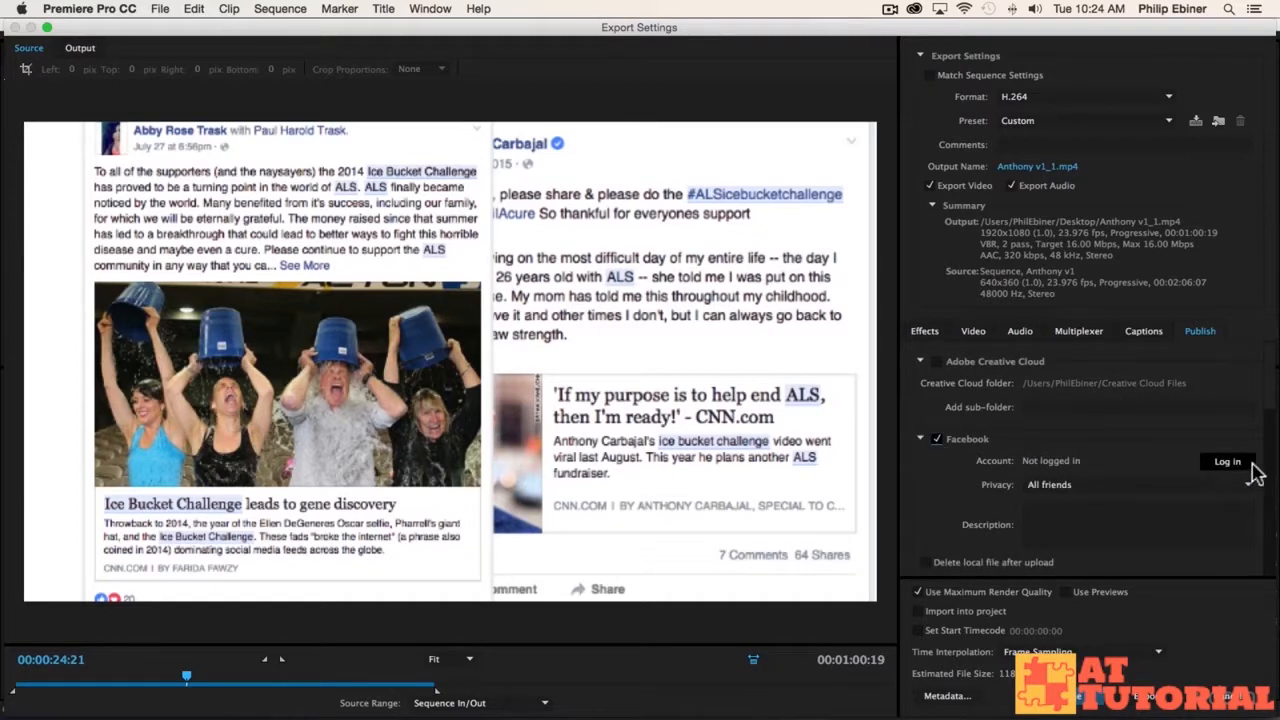
click(937, 439)
Return to the video settings, keep Use Maximum Render Quality on, and send the export to the Media Encoder queue.
click(973, 336)
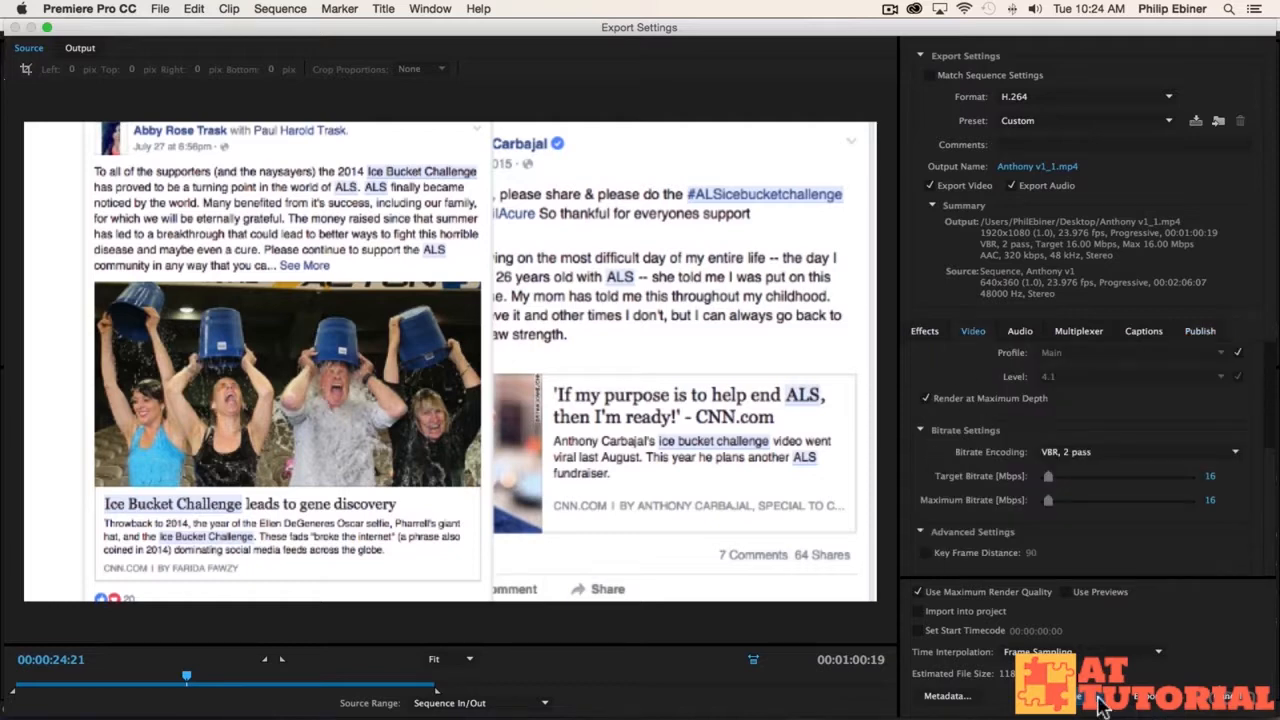
click(912, 590)
click(1148, 696)
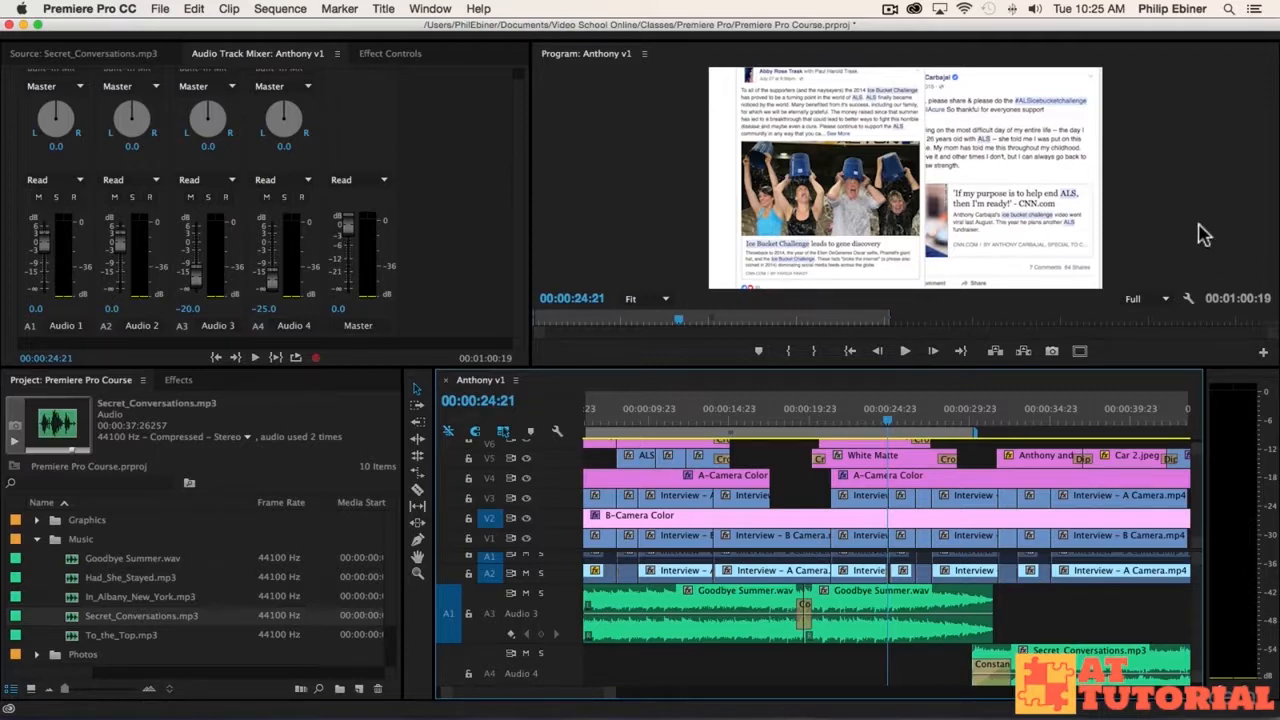
Scrub through the sequence in the timeline, leaving the playhead at 00:00:21:17.
click(716, 421)
click(786, 421)
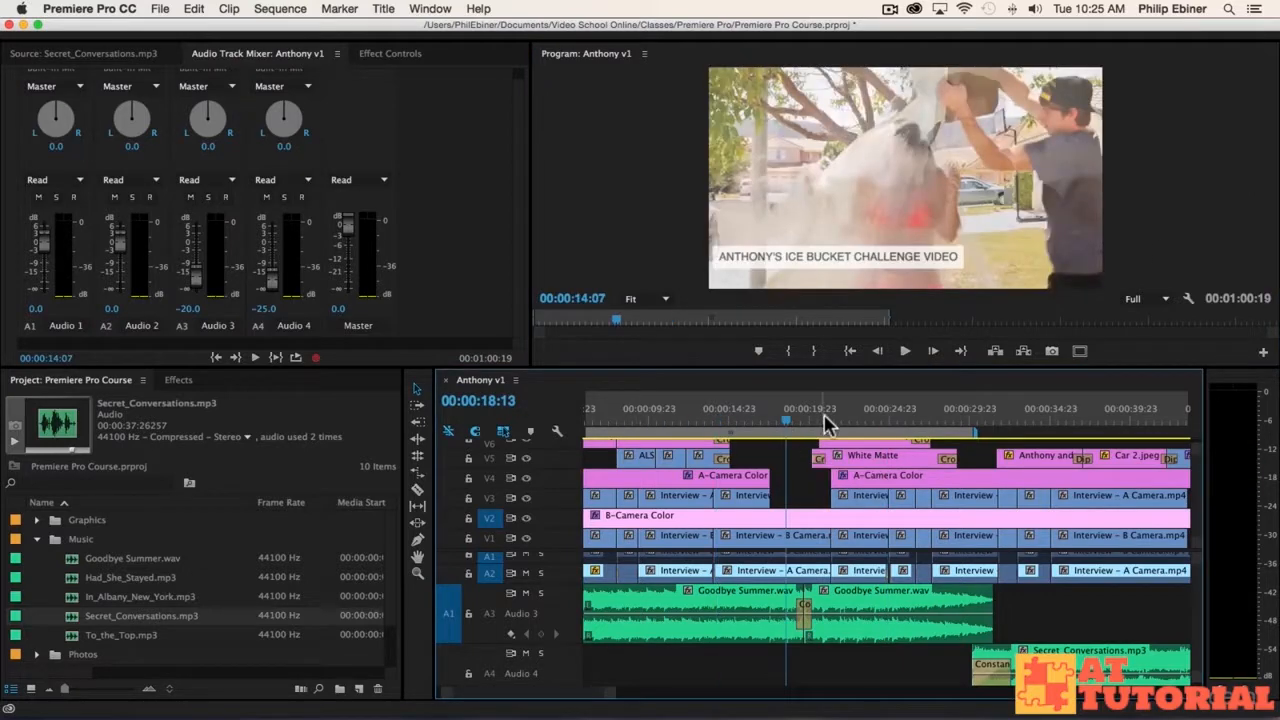
click(837, 415)
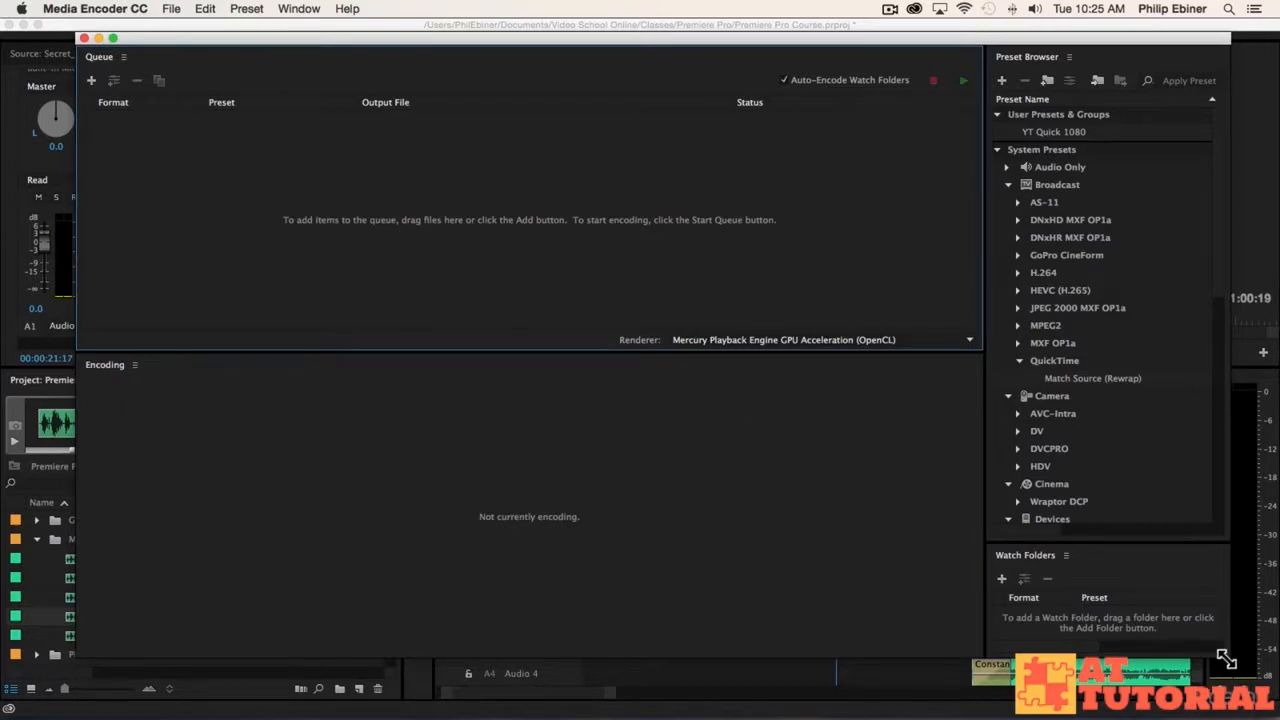
Make the Media Encoder window narrower and reposition it, switching to Premiere Pro and back in between.
drag(1224, 658, 1033, 643)
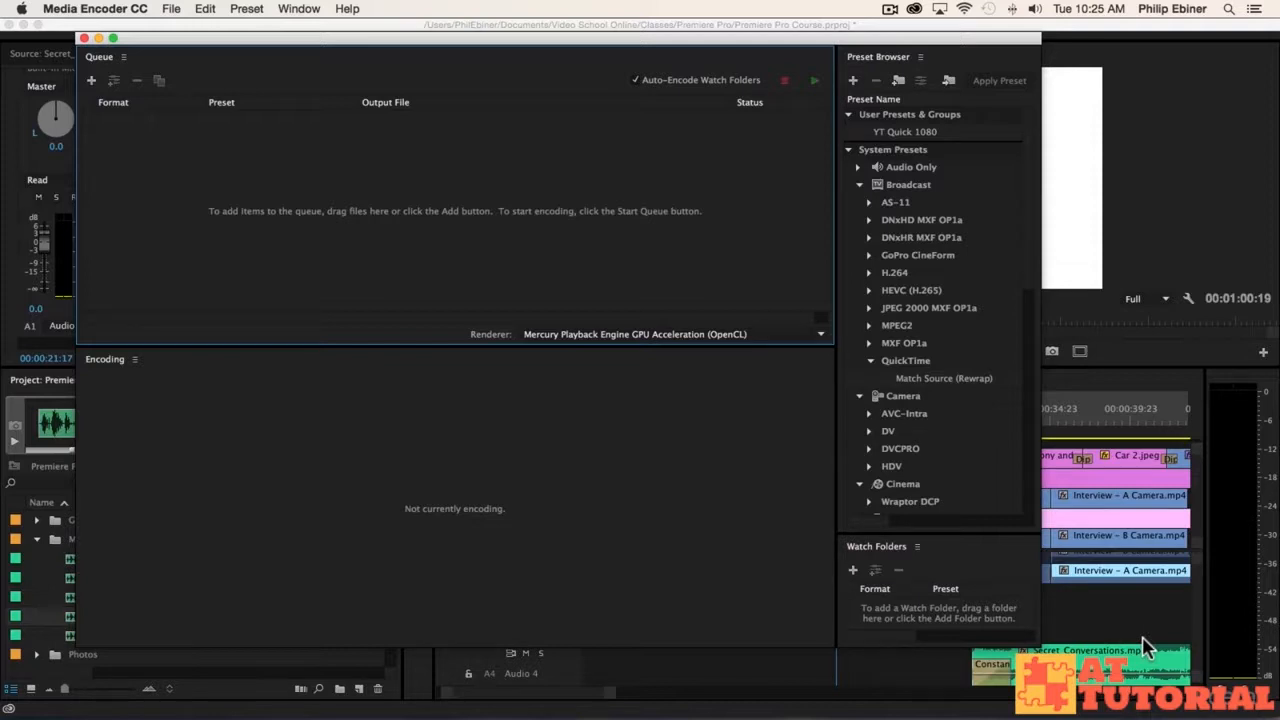
click(1220, 216)
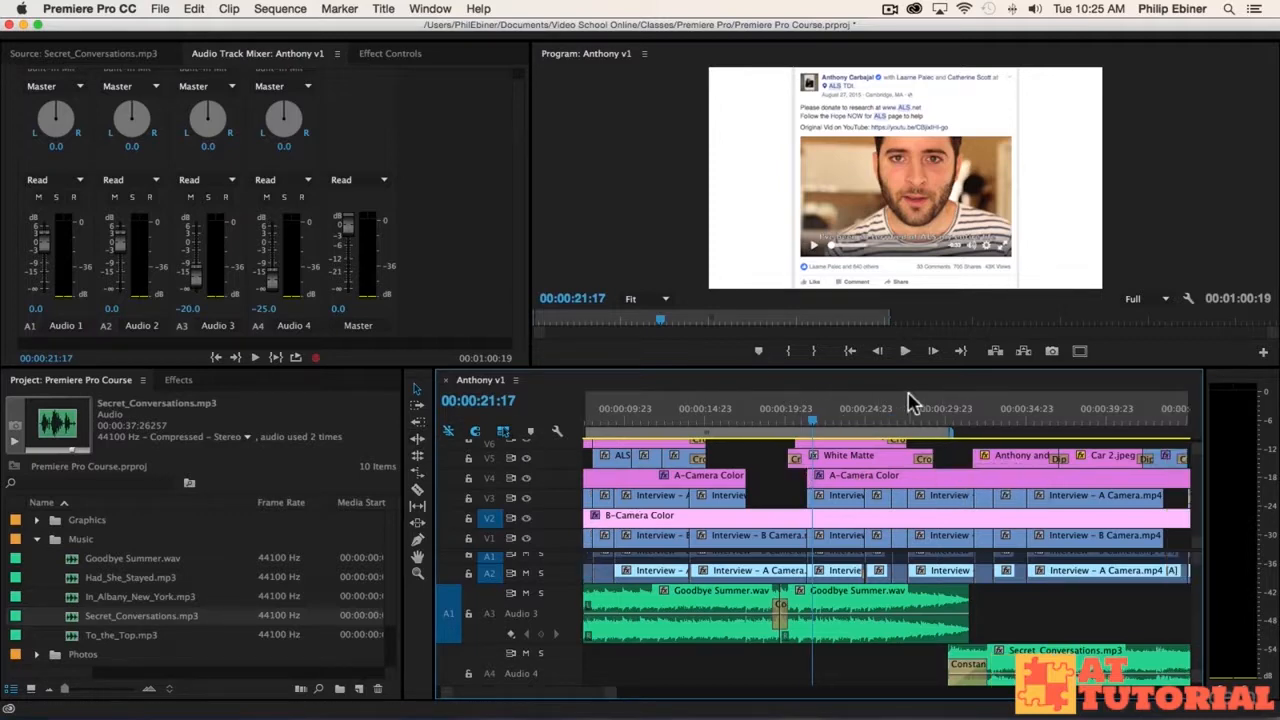
scroll(909, 431, right, 2)
key(super+Tab)
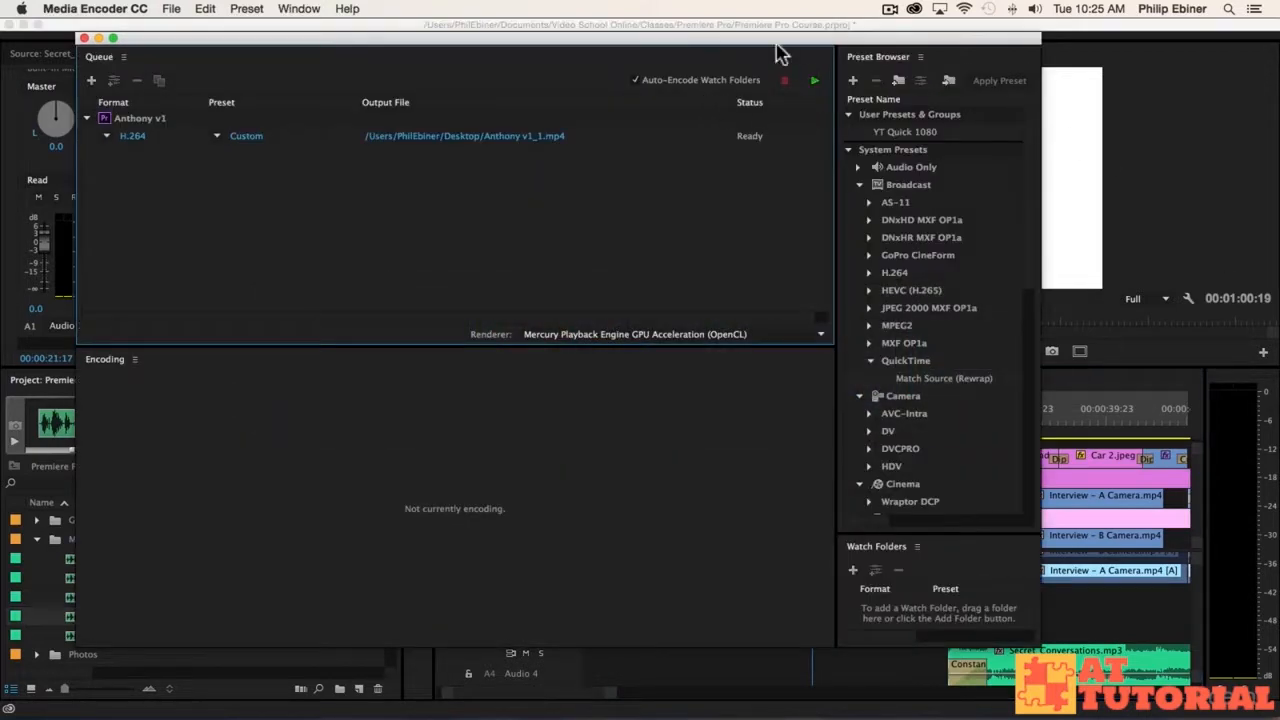
drag(767, 37, 840, 46)
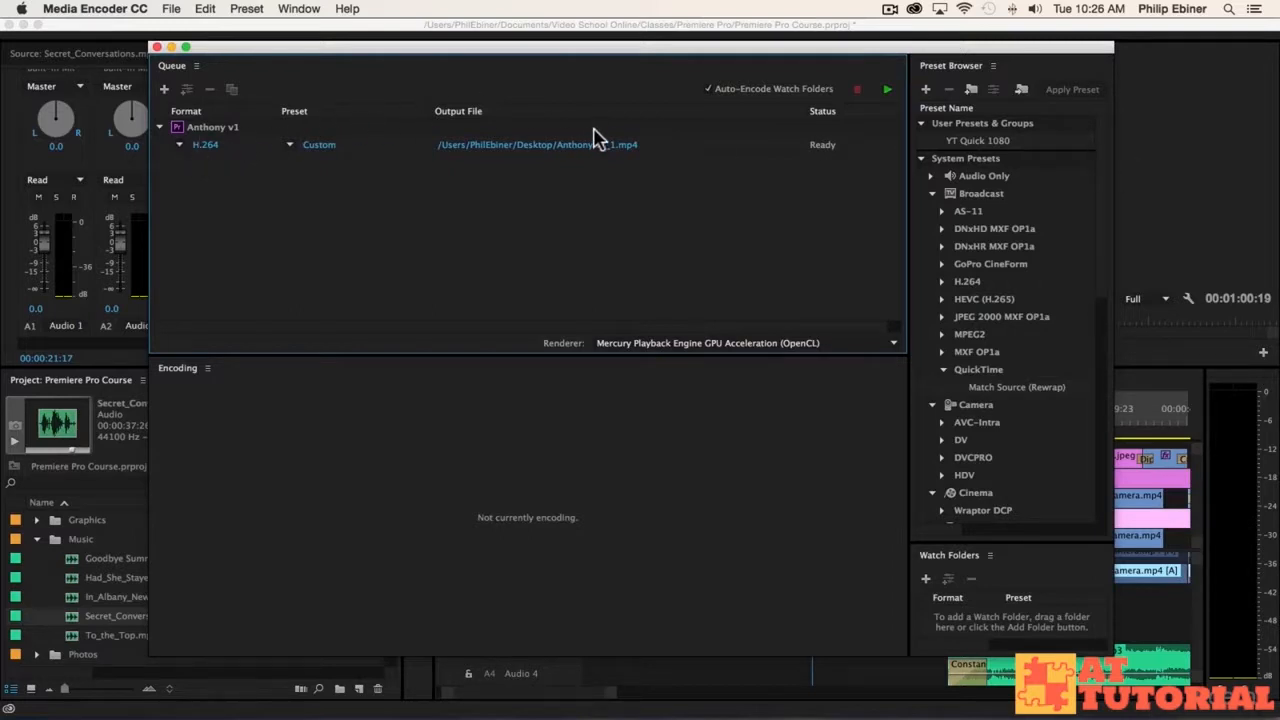
scroll(255, 144, right, 1)
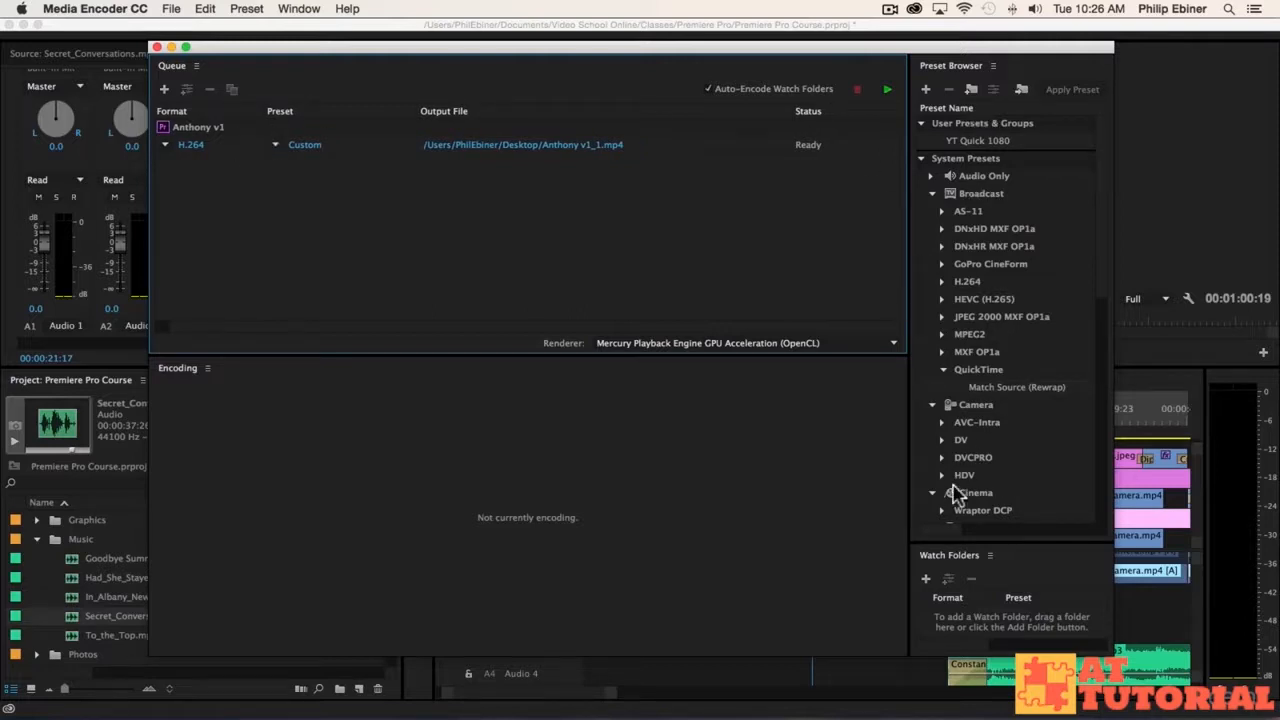
View the queued item's export settings from its format and its preset, and close them without changes.
click(188, 146)
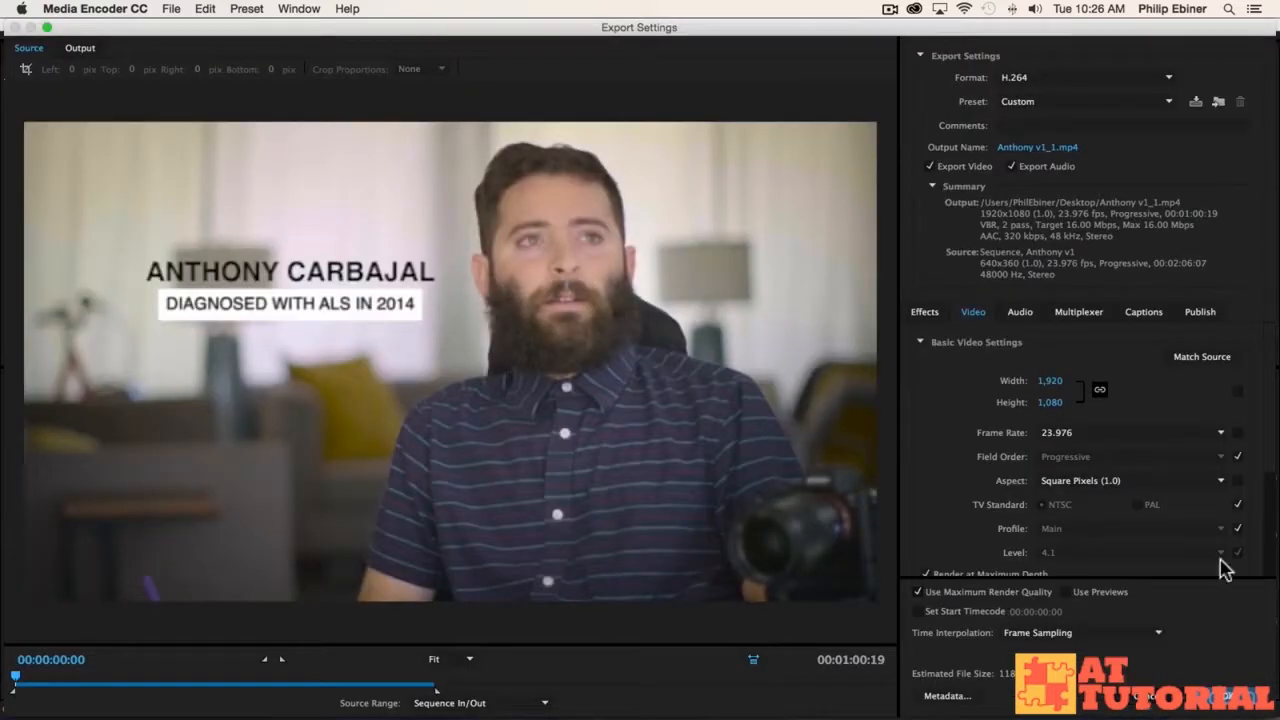
click(1145, 700)
click(305, 145)
click(1157, 692)
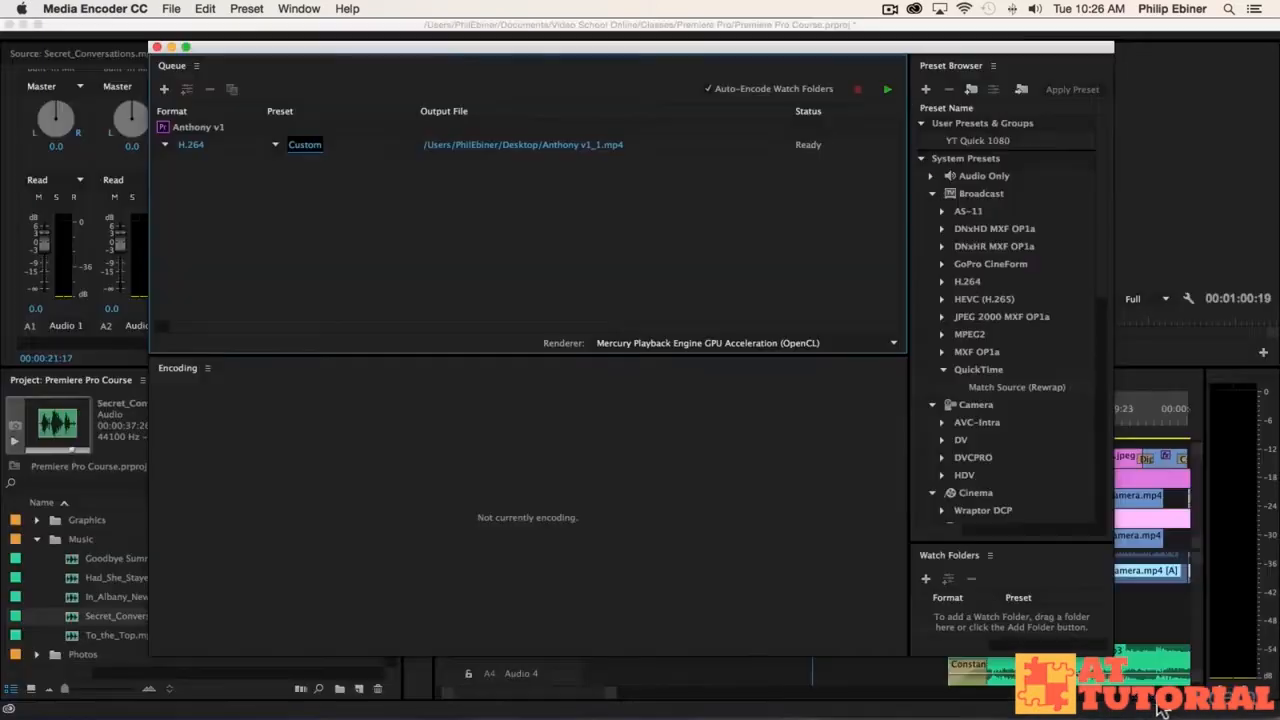
Browse the H.264 presets available for the queued item, keeping the Custom preset.
click(276, 148)
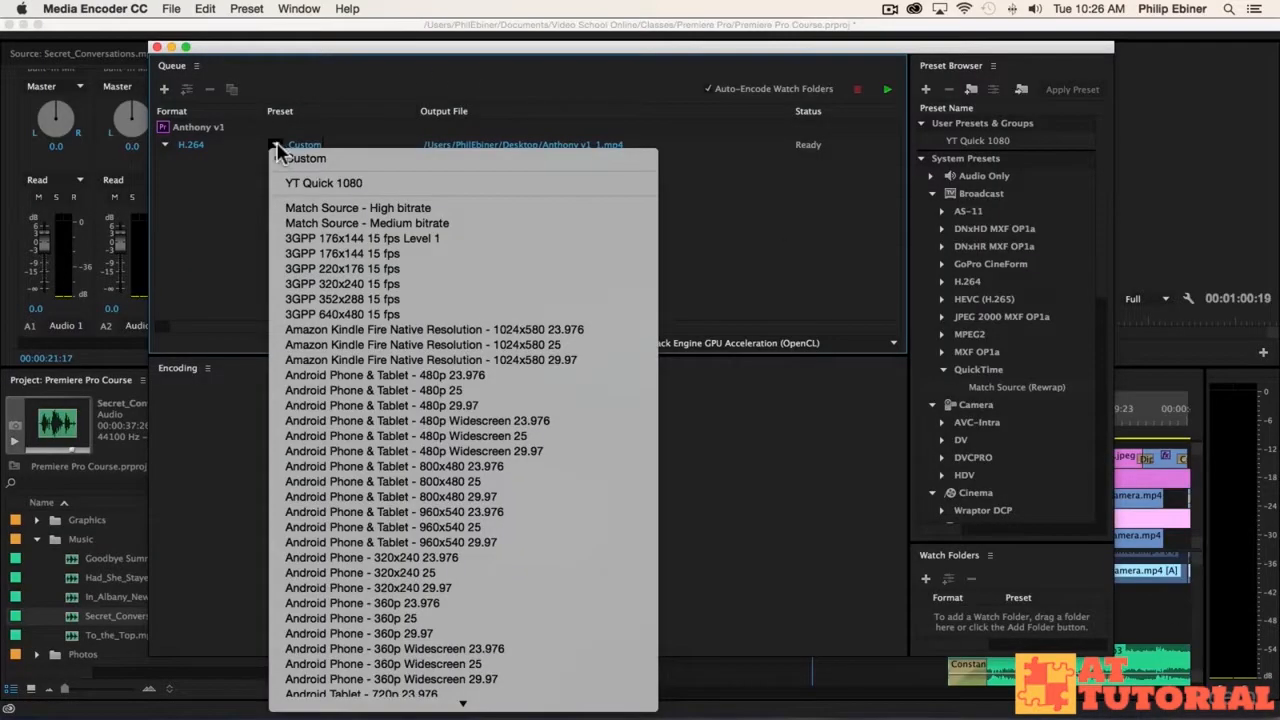
scroll(400, 360, down, 10)
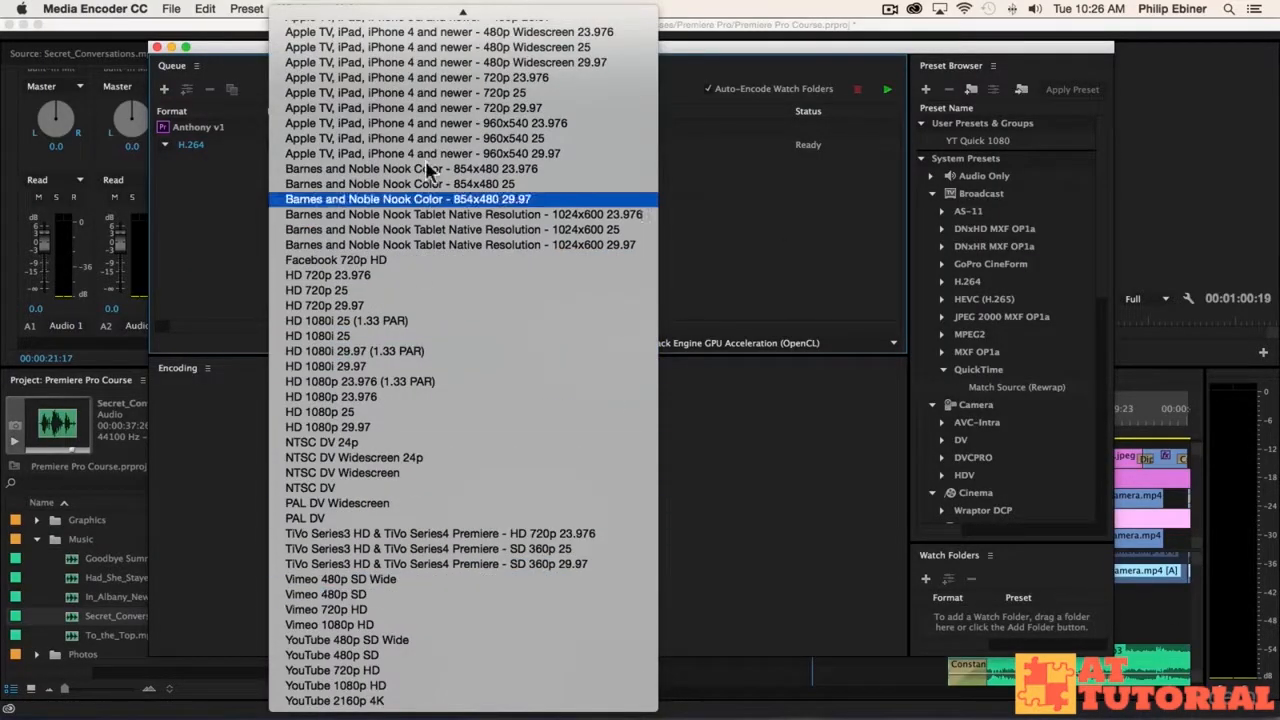
scroll(413, 142, up, 10)
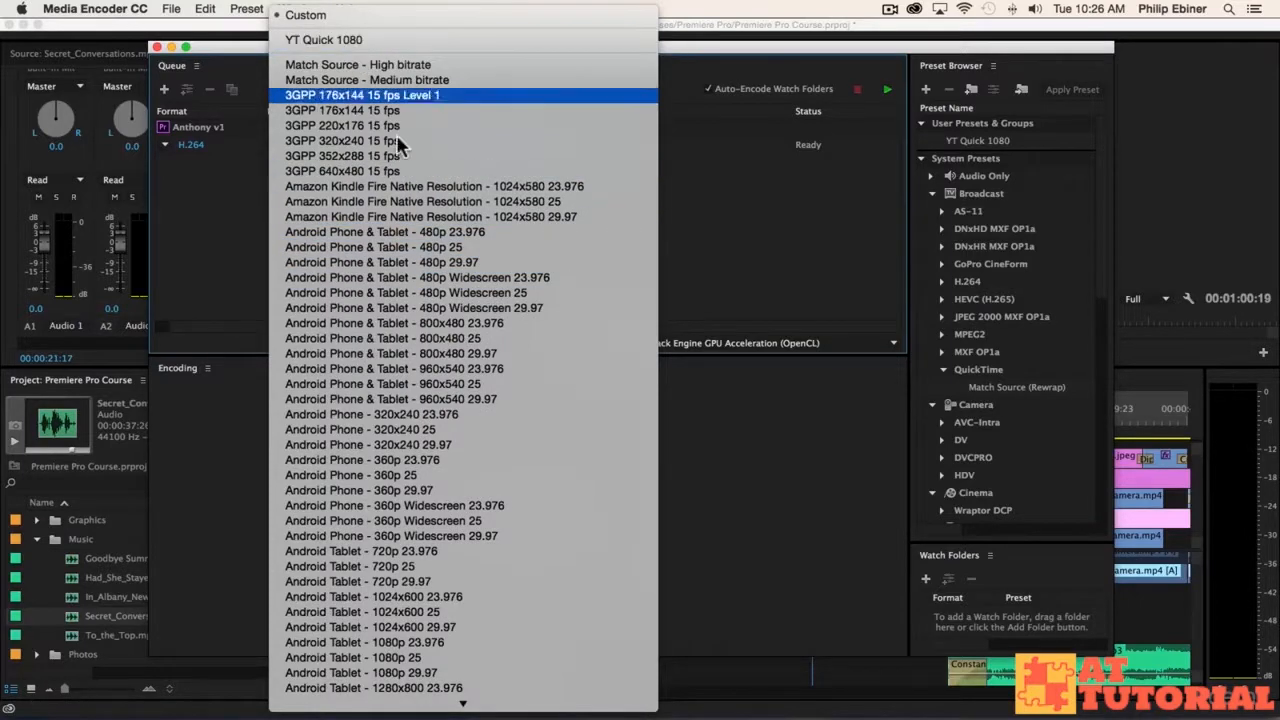
click(235, 202)
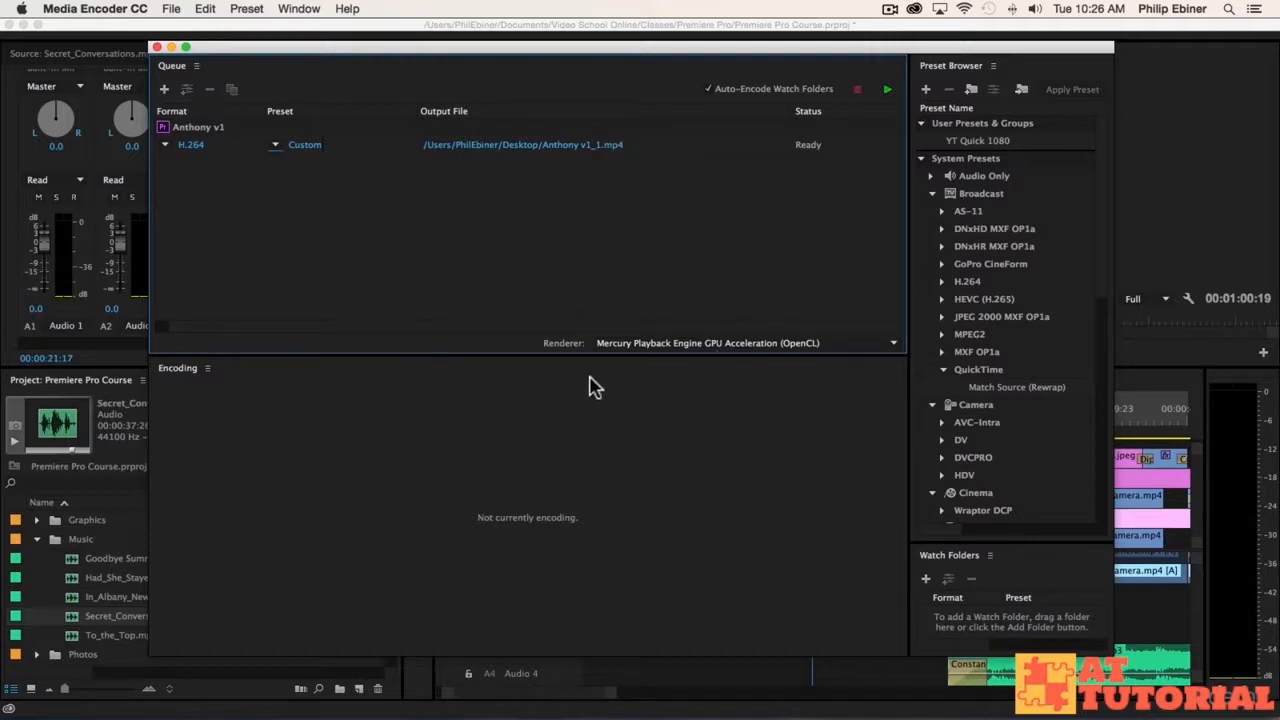
Switch to Premiere Pro and back to Media Encoder, and start encoding the queue.
click(1278, 206)
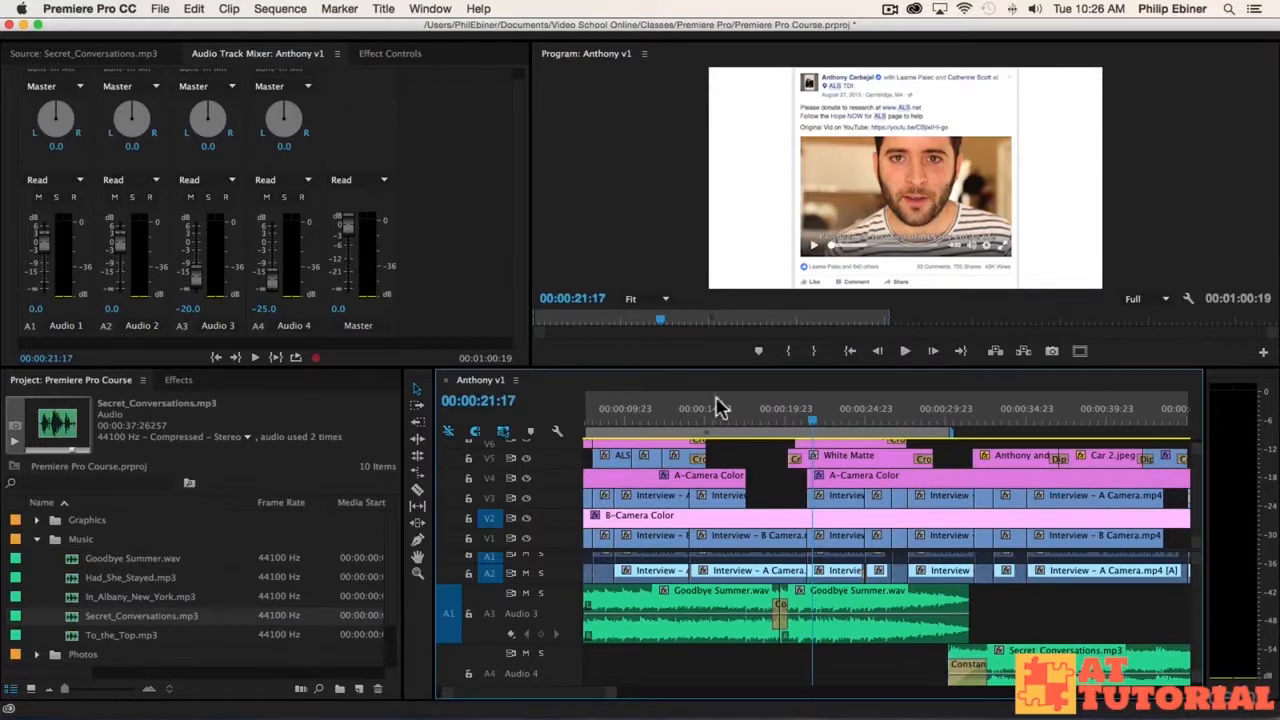
key(super+Tab)
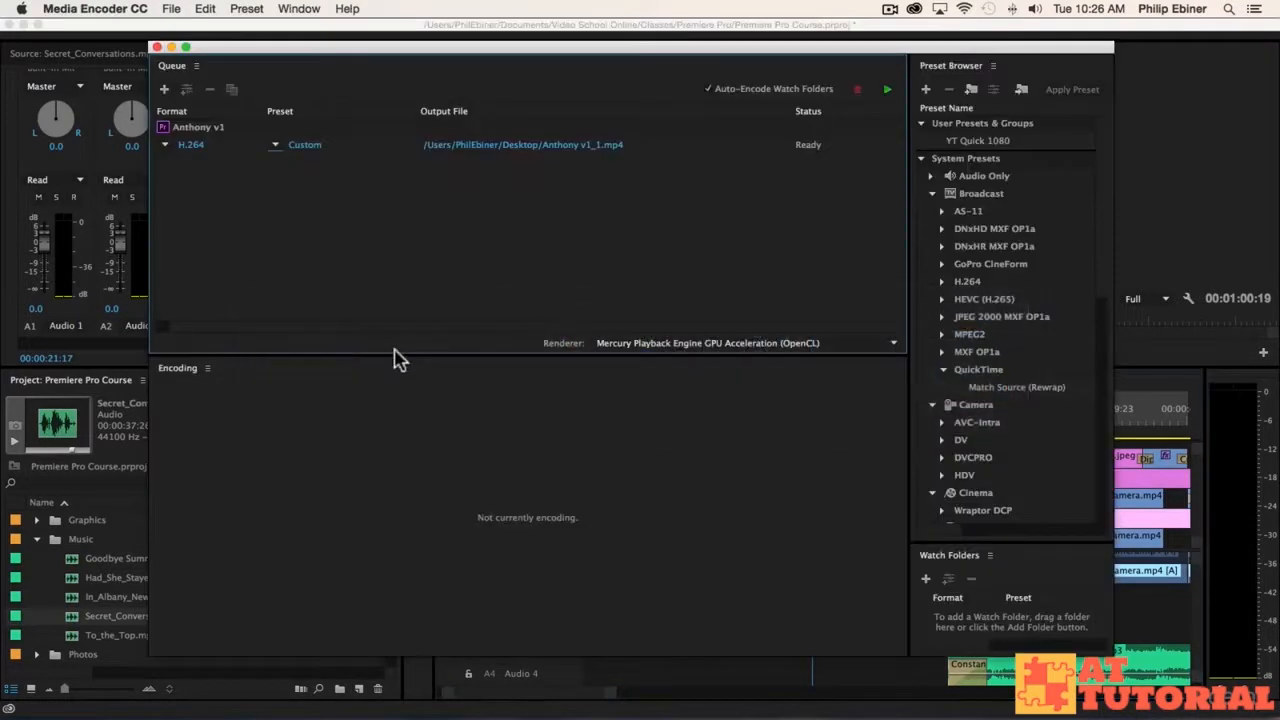
click(888, 90)
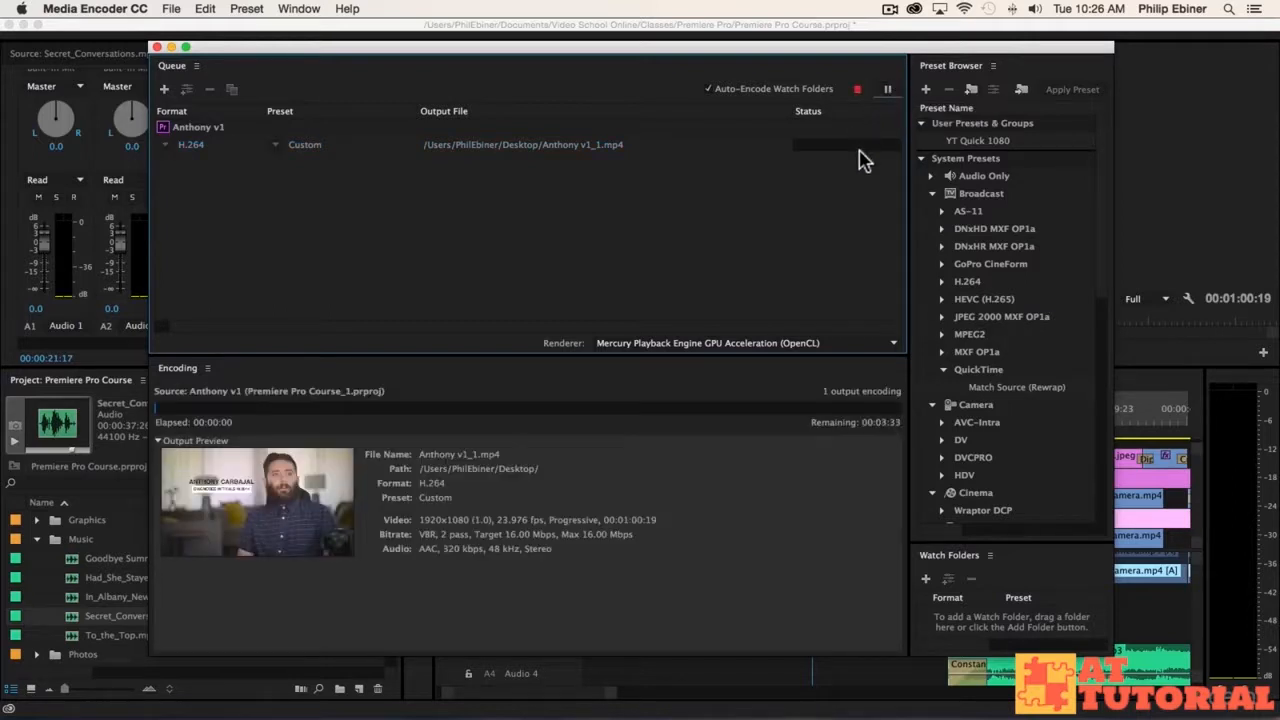